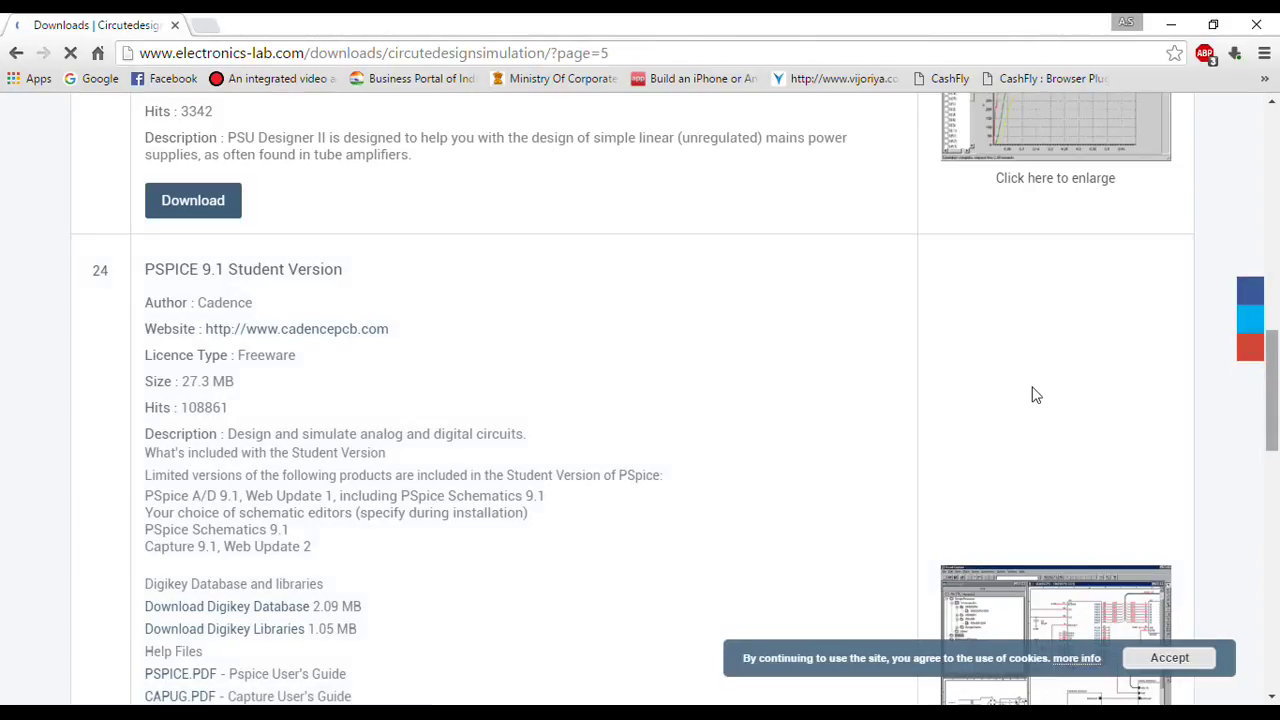
Step: Examine the PSPICE 9.1 Student Version entry on the downloads page, including its title, description, help files and tutorial links
click(707, 356)
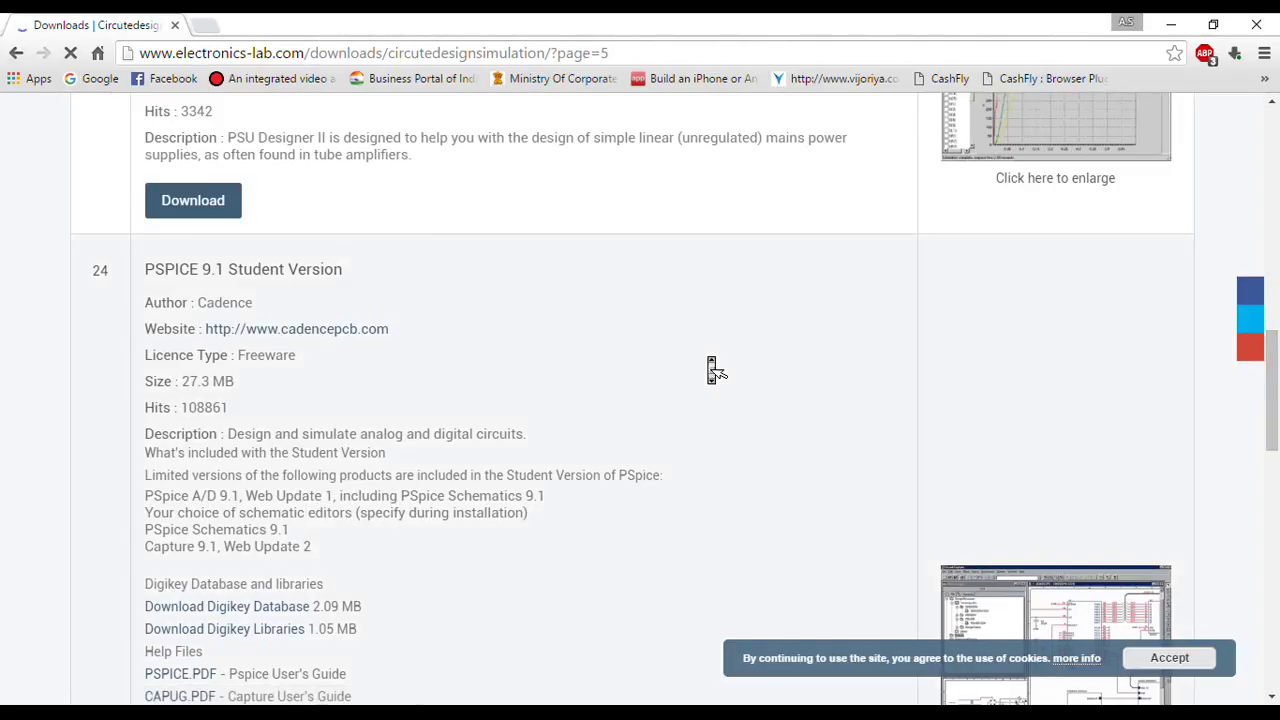
scroll(712, 370, down, 5)
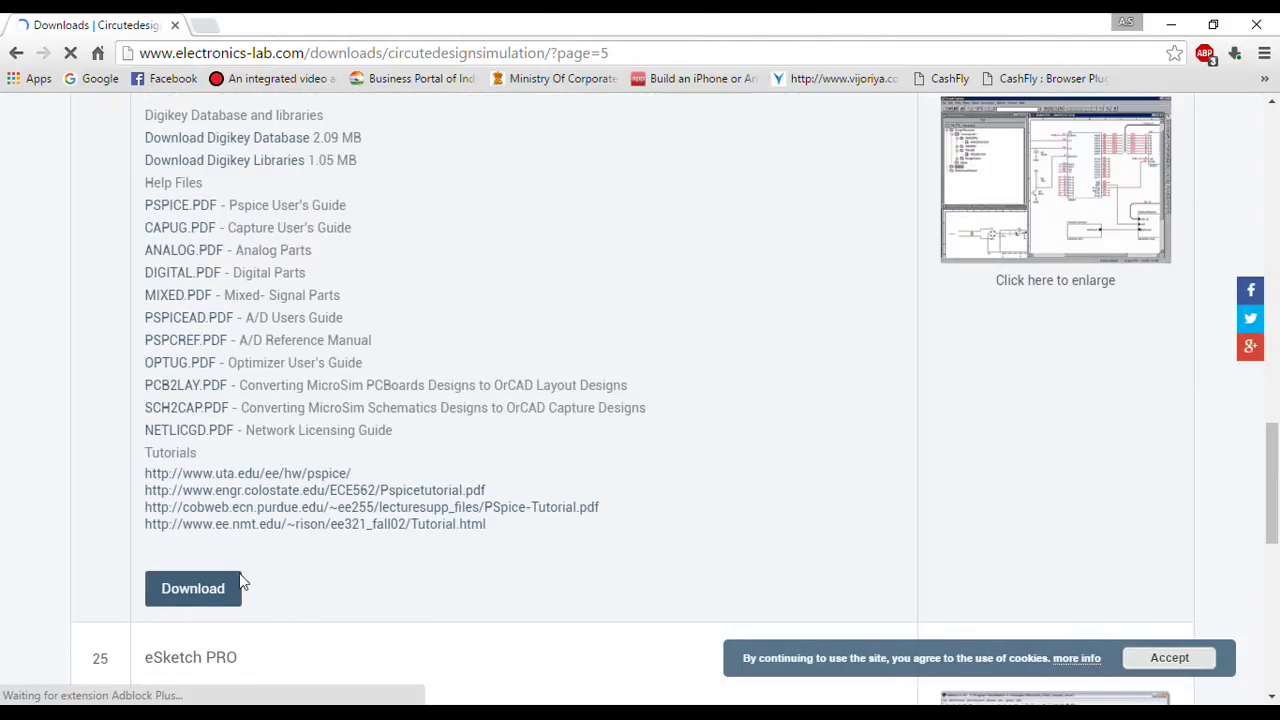
scroll(212, 585, down, 1)
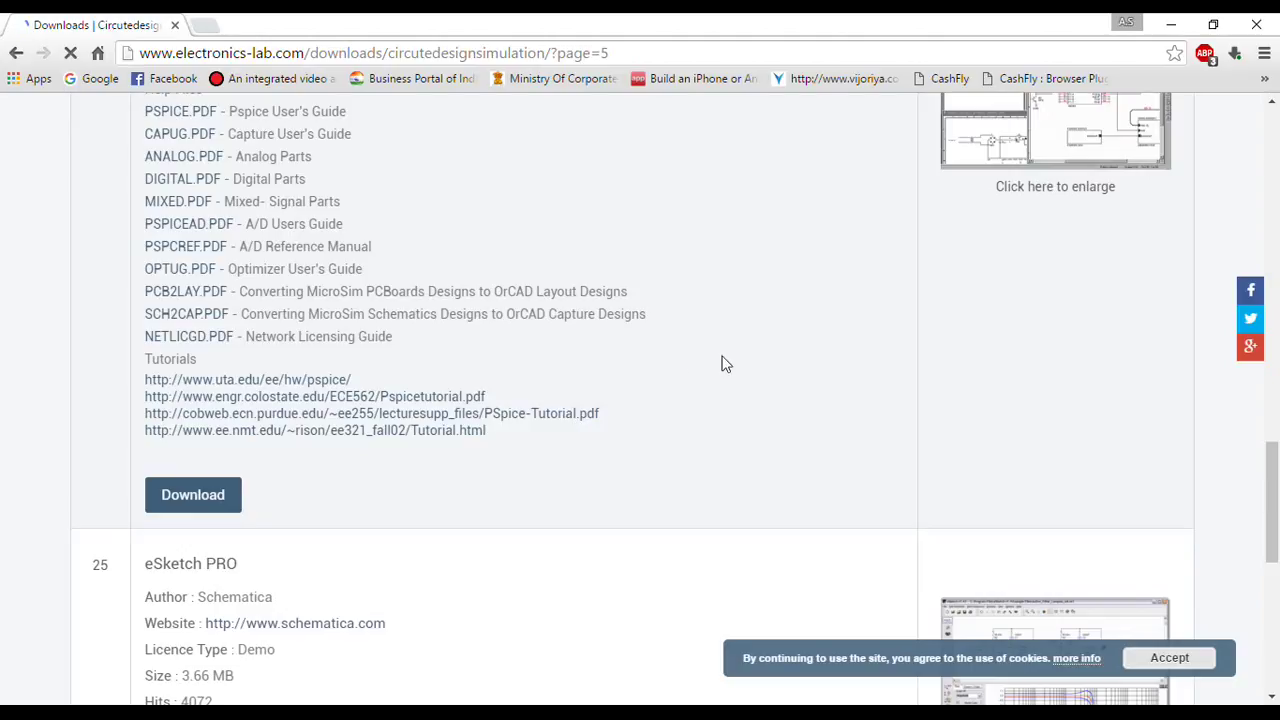
scroll(727, 369, up, 3)
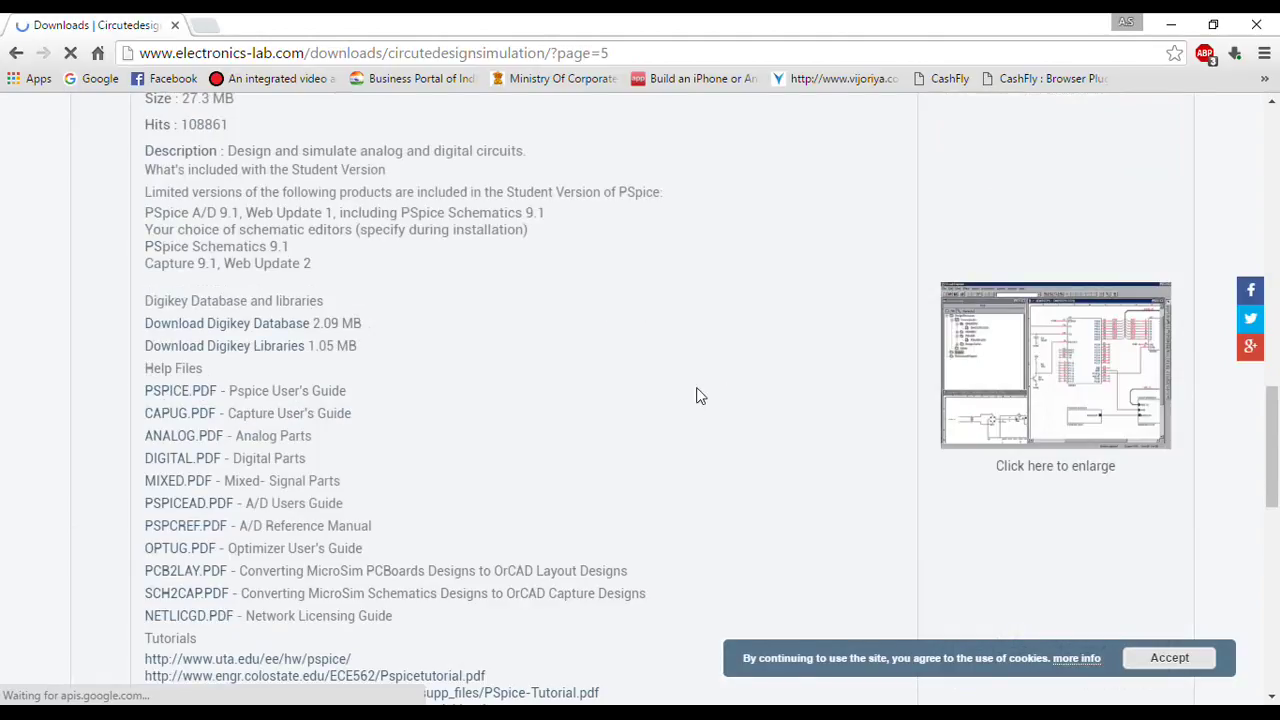
scroll(1276, 422, up, 3)
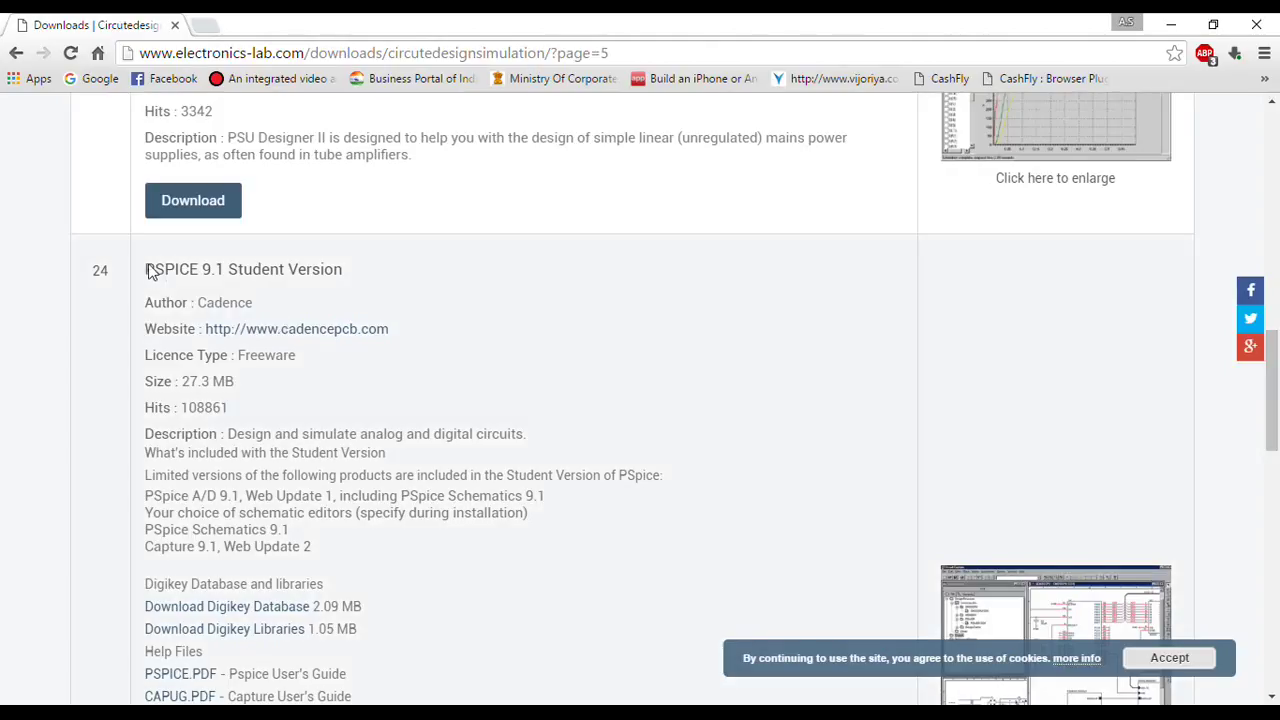
click(150, 272)
shift+click(345, 274)
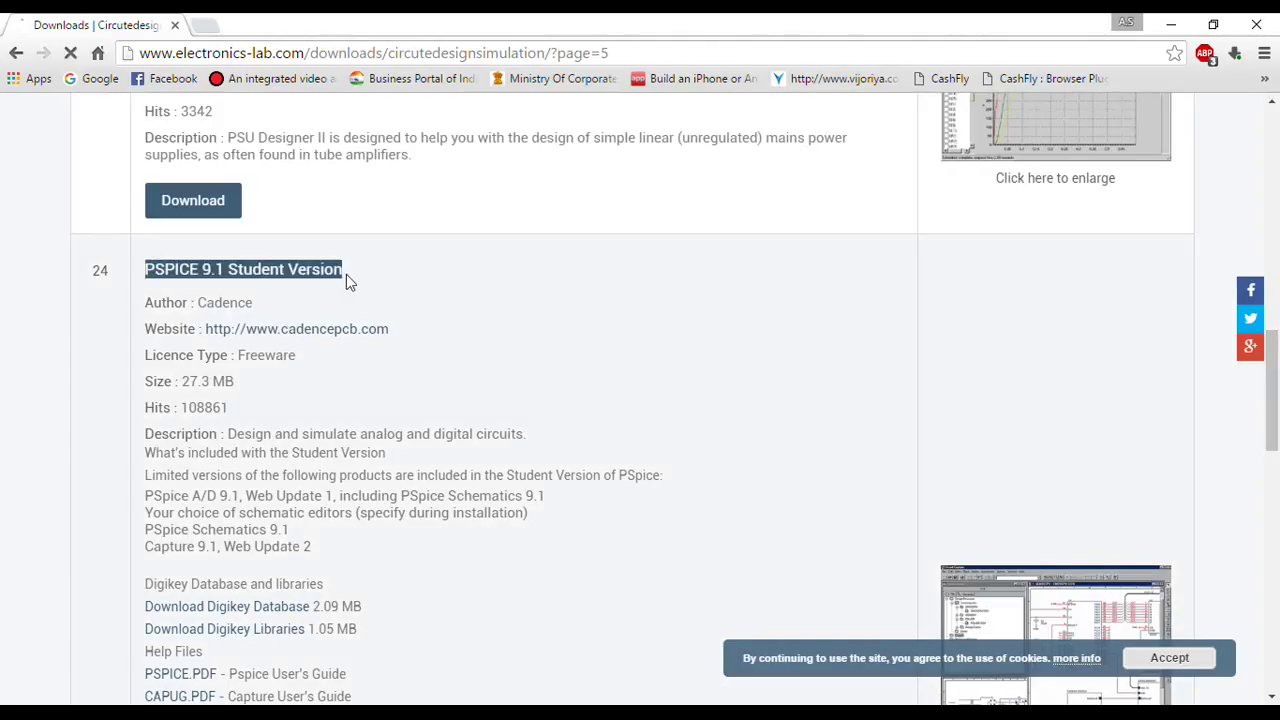
shift+click(368, 273)
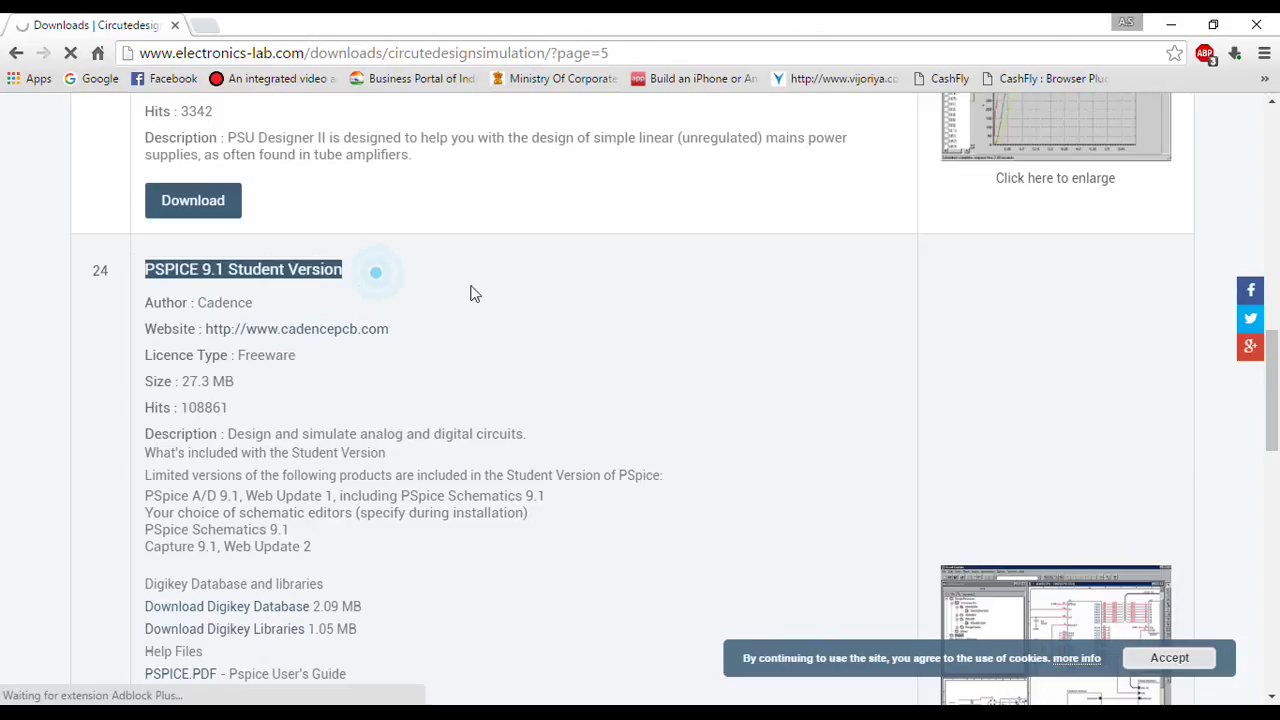
click(530, 318)
Step: Download the PSPICE 9.1 Student Version installer 91pspstu.exe to the Downloads\Programs folder
drag(1276, 380, 1276, 482)
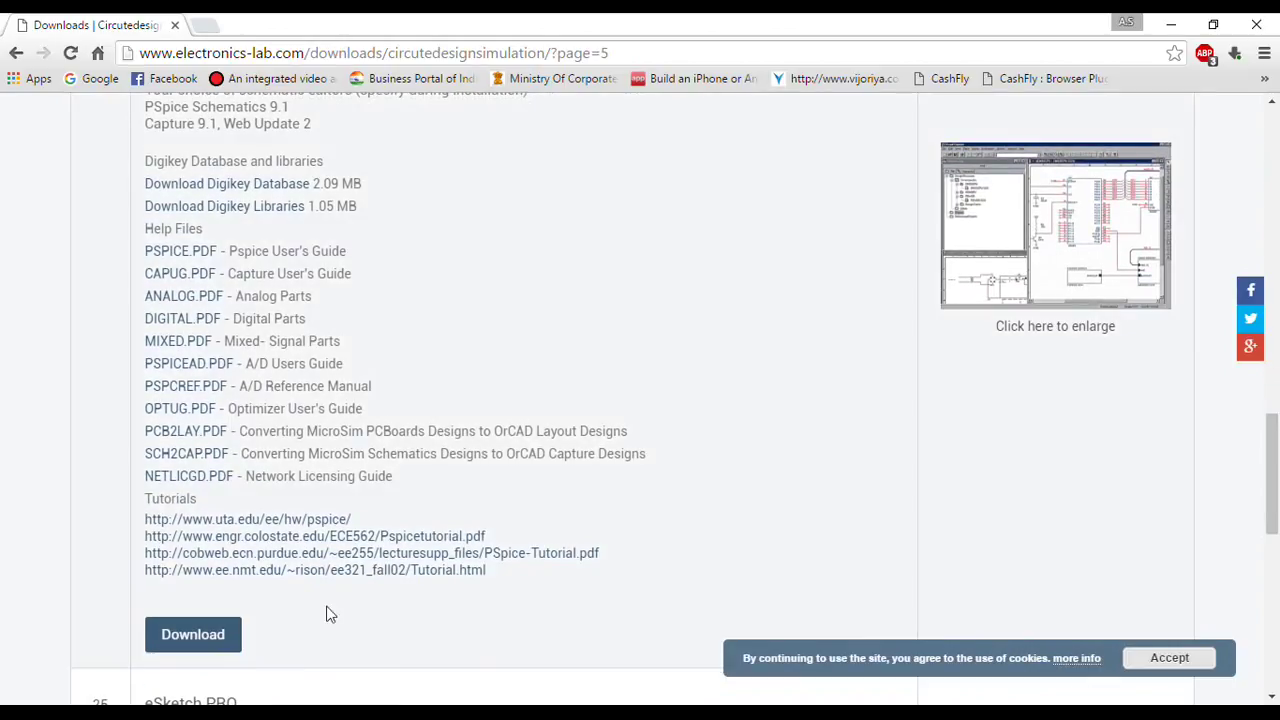
click(195, 635)
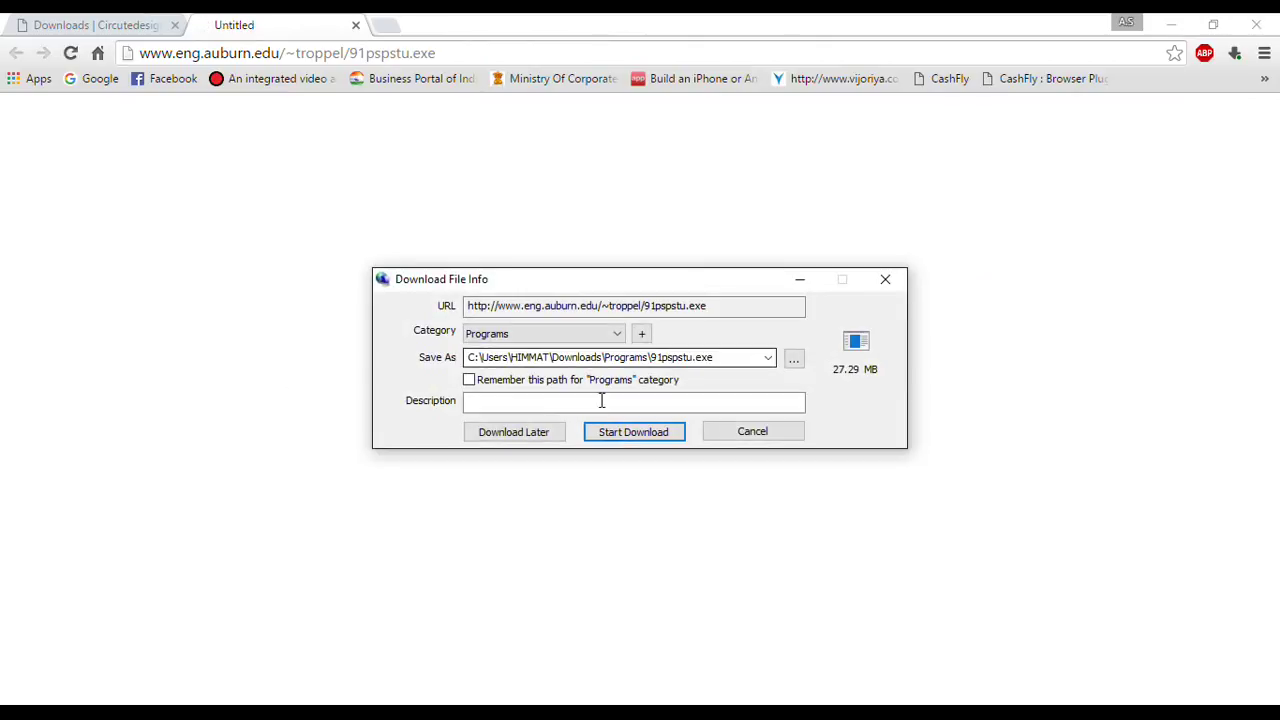
click(634, 432)
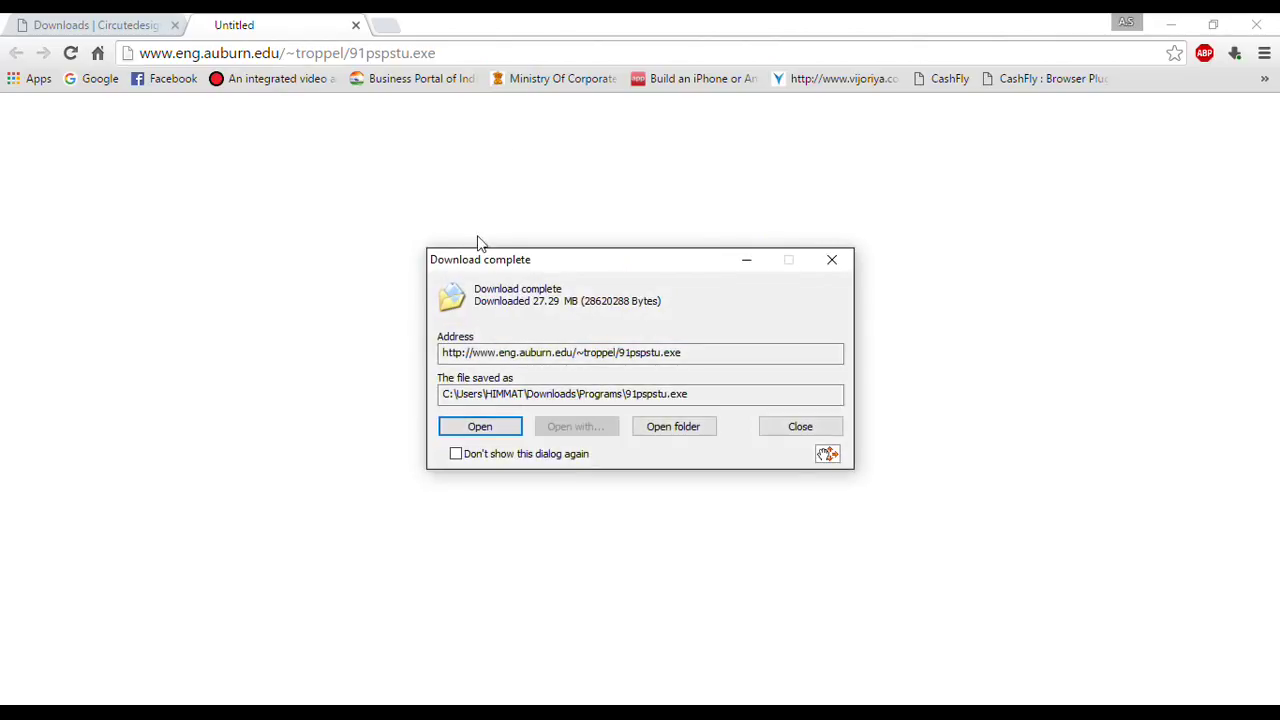
Step: Open the downloaded 91pspstu.exe and unzip its files to the default Temp folder
click(494, 424)
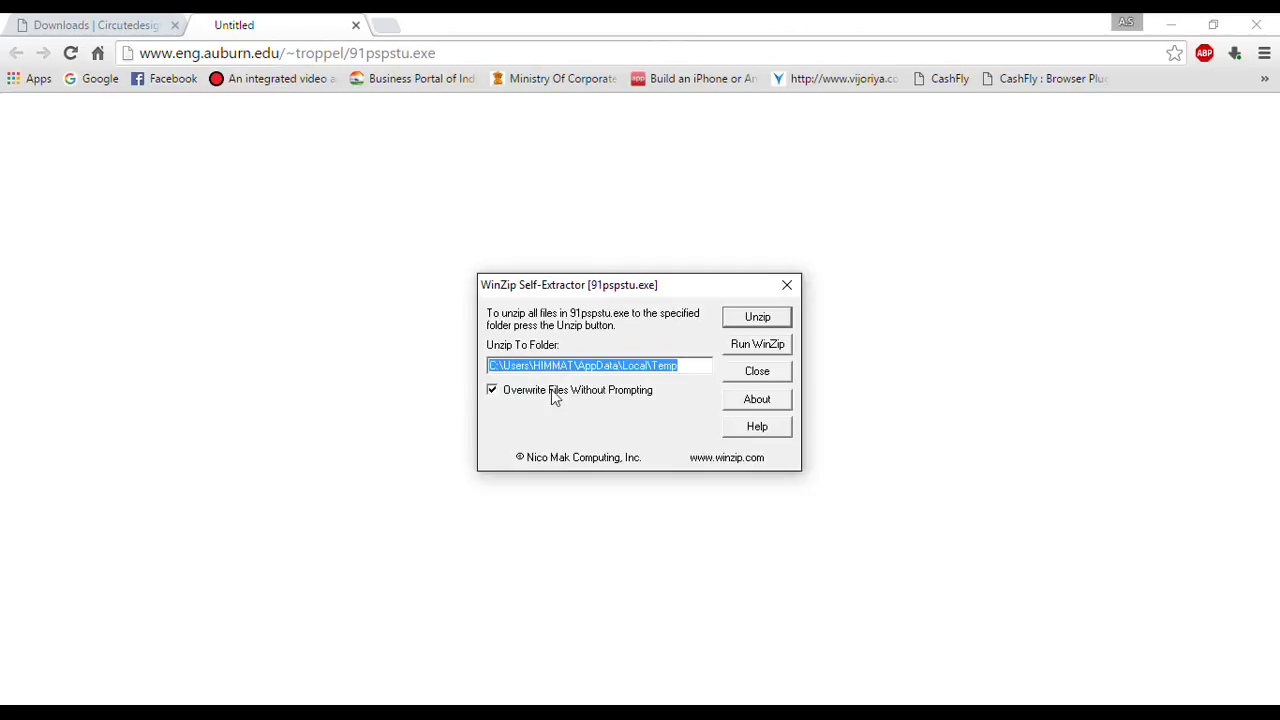
click(755, 316)
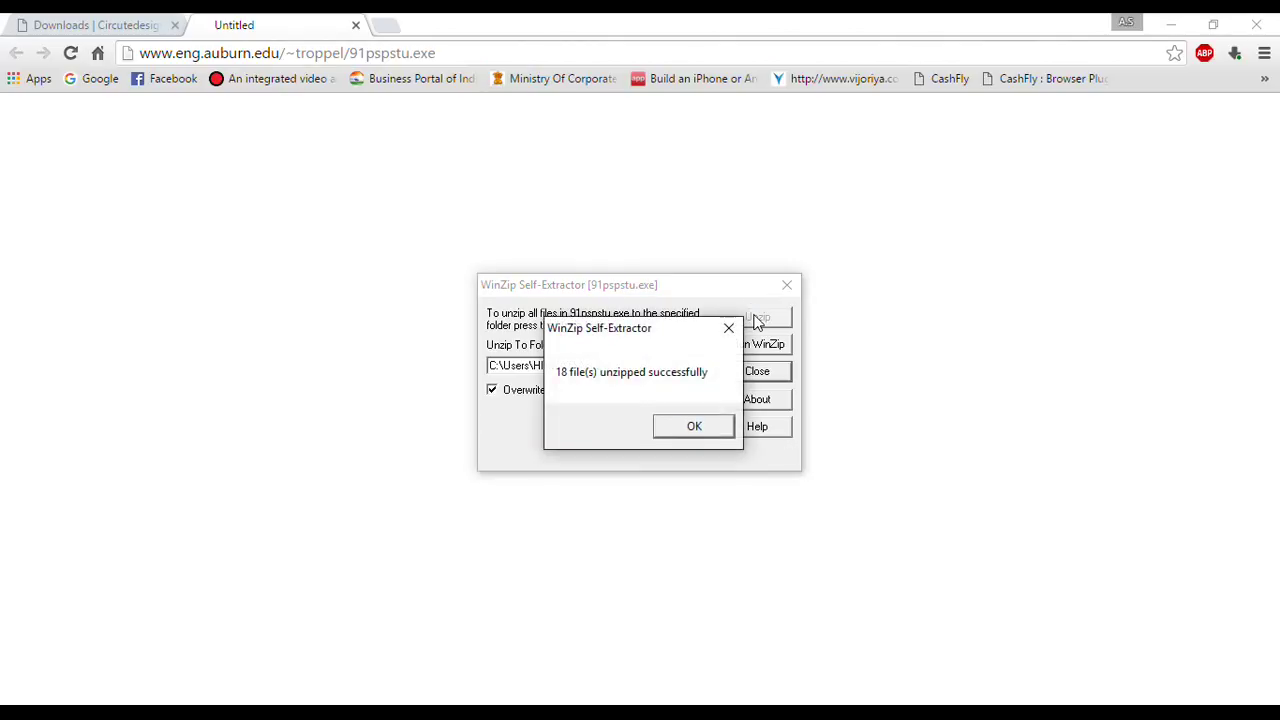
click(673, 430)
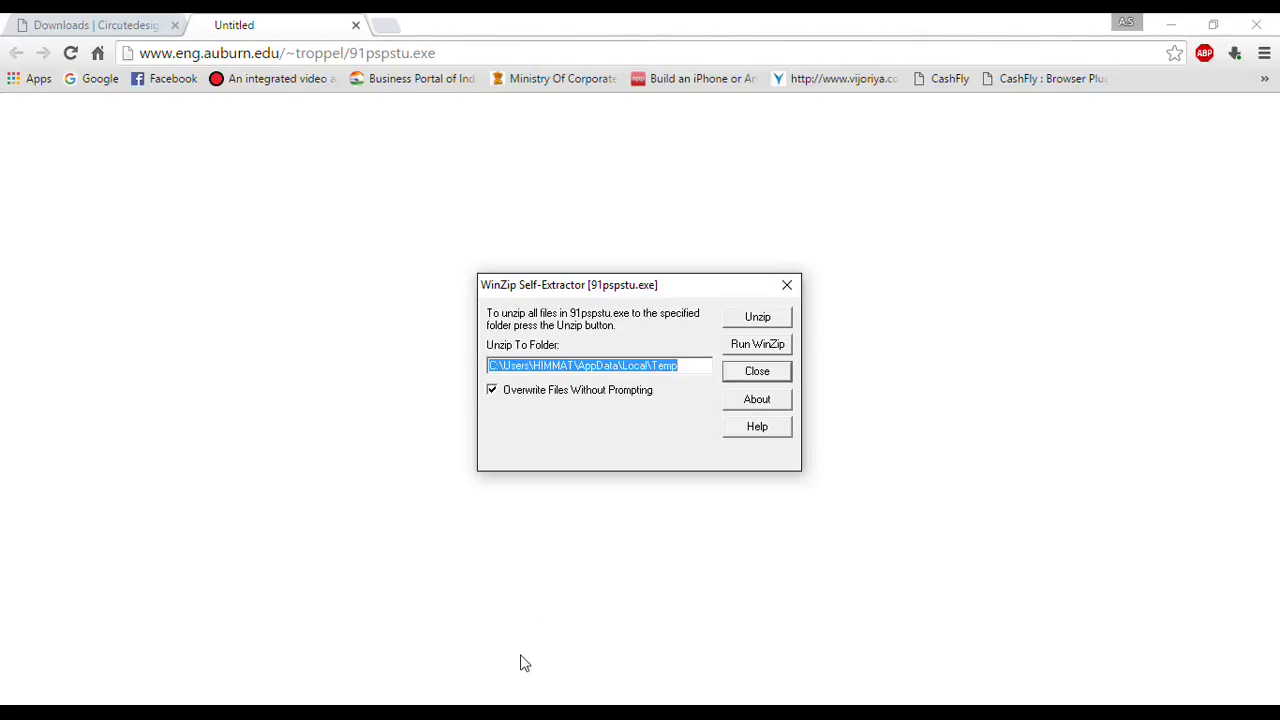
Step: Copy the path of the Downloads\Programs folder from File Explorer and set it as the self-extractor's unzip folder
click(414, 74)
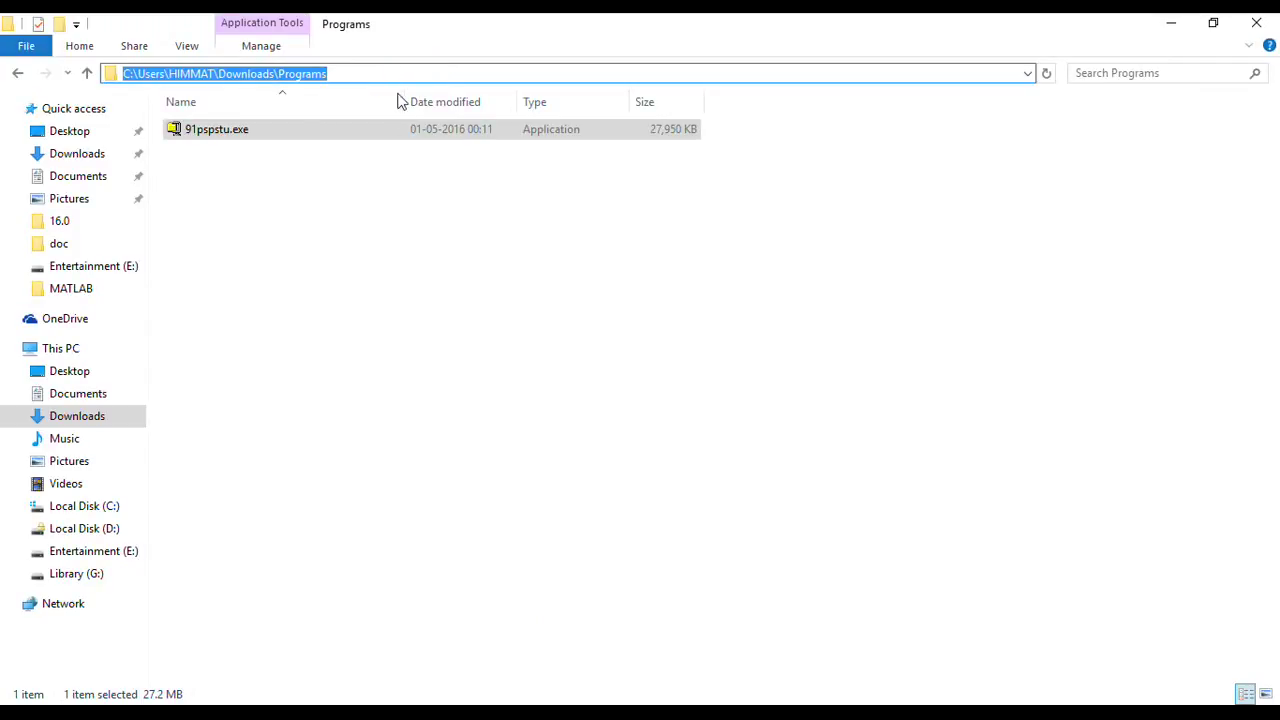
right_click(344, 75)
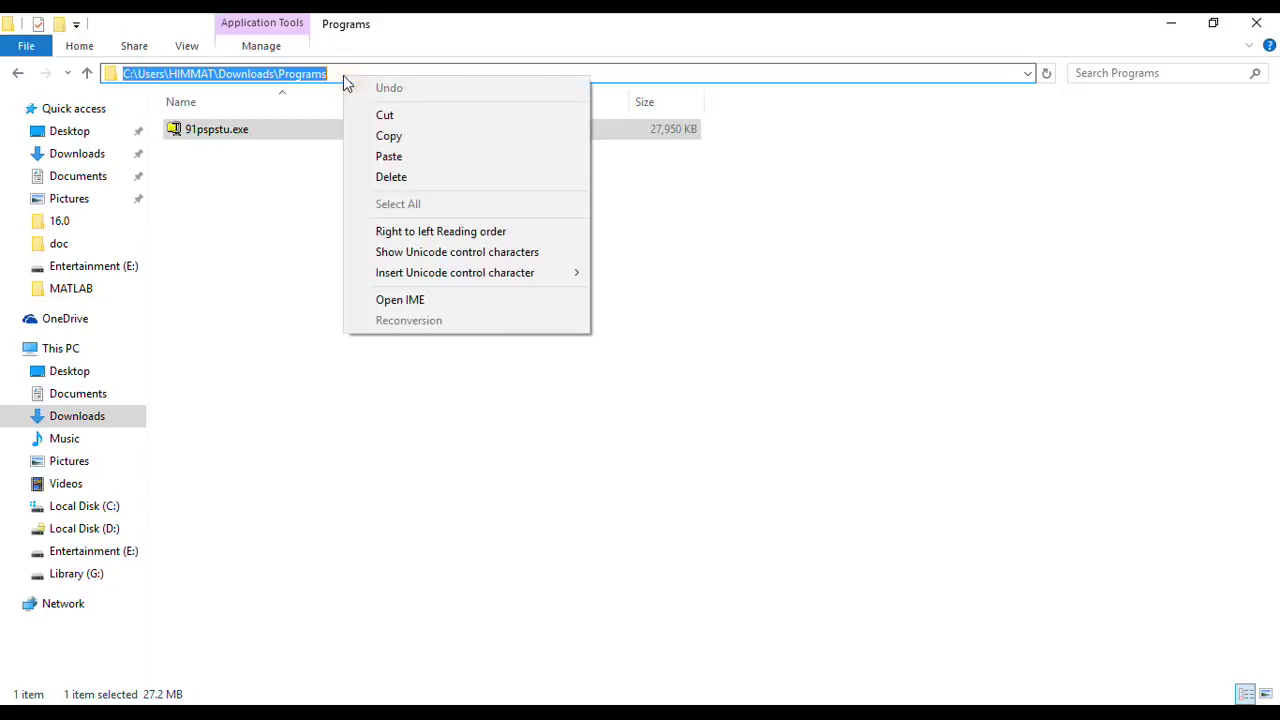
click(387, 134)
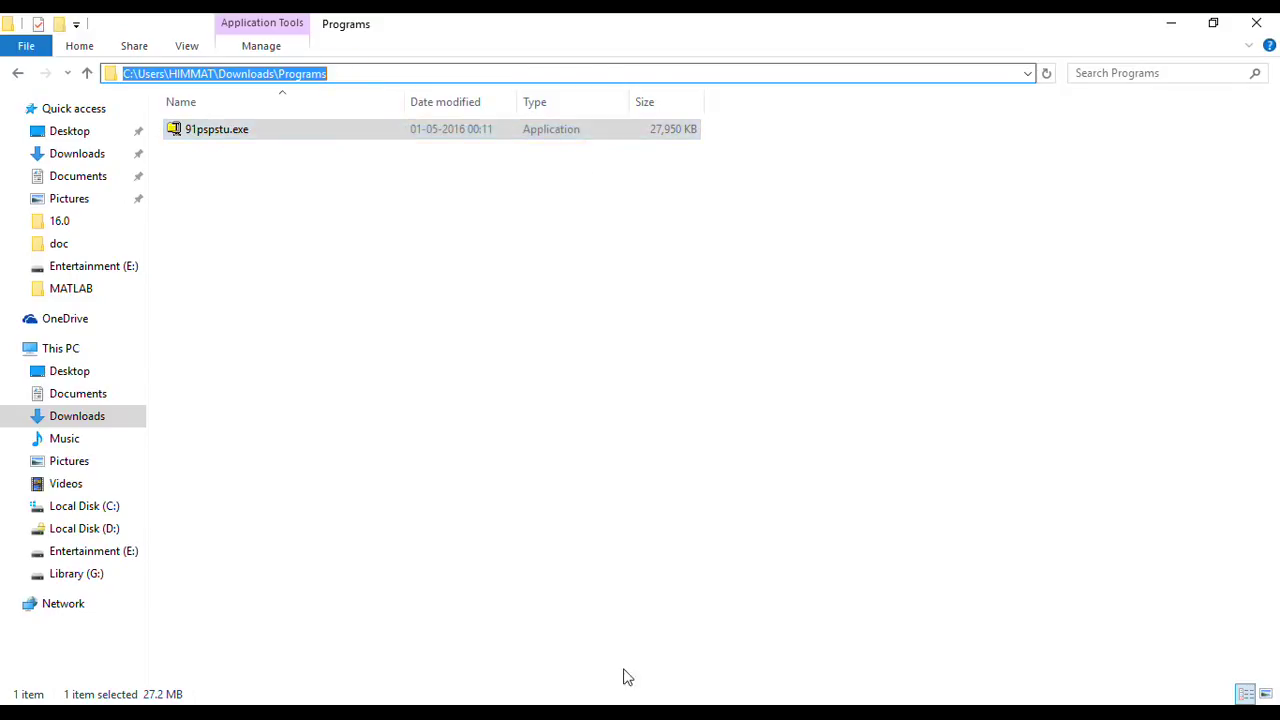
click(632, 700)
drag(684, 366, 490, 370)
right_click(523, 368)
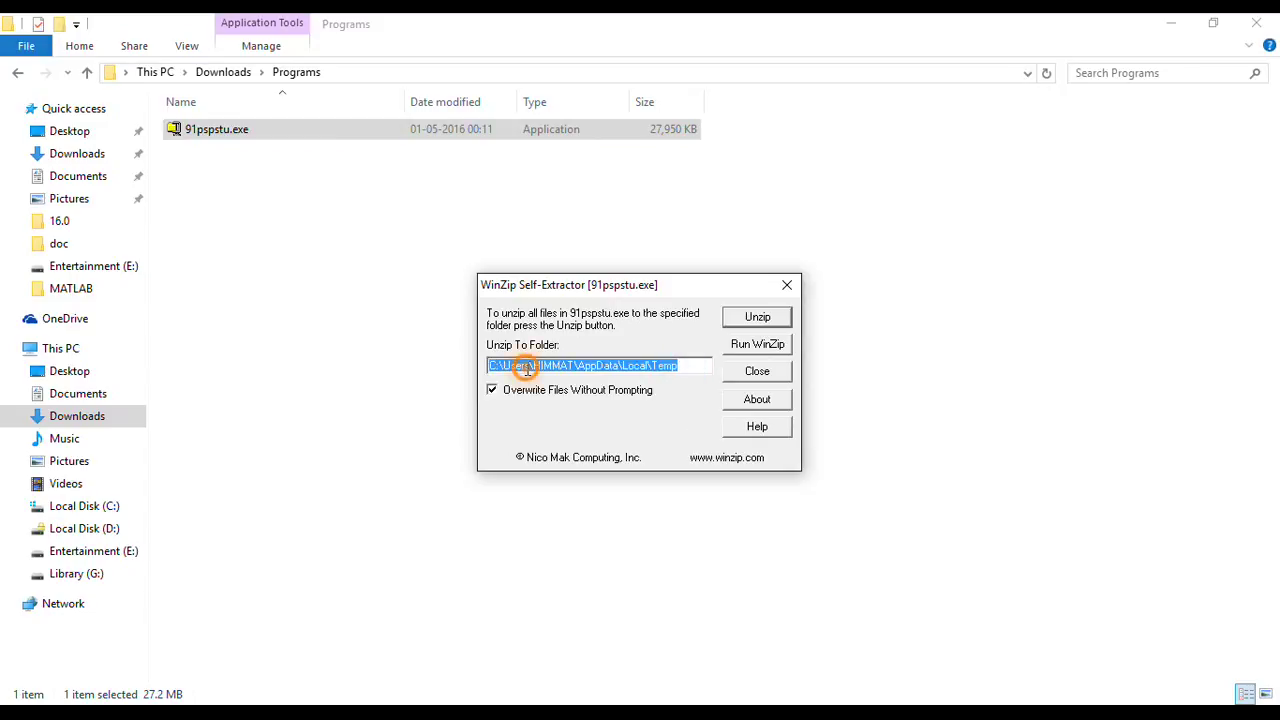
click(573, 449)
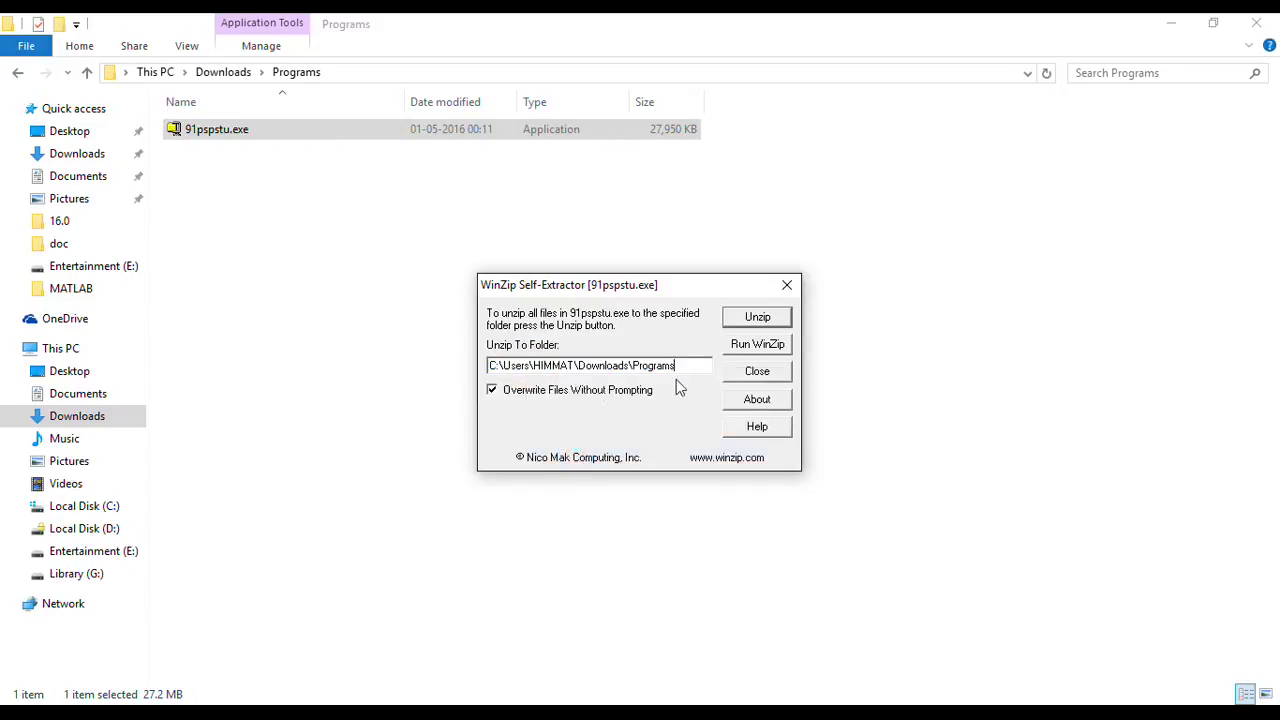
Step: Unzip the 91pspstu.exe files into Downloads\Programs and close the WinZip Self-Extractor
click(759, 318)
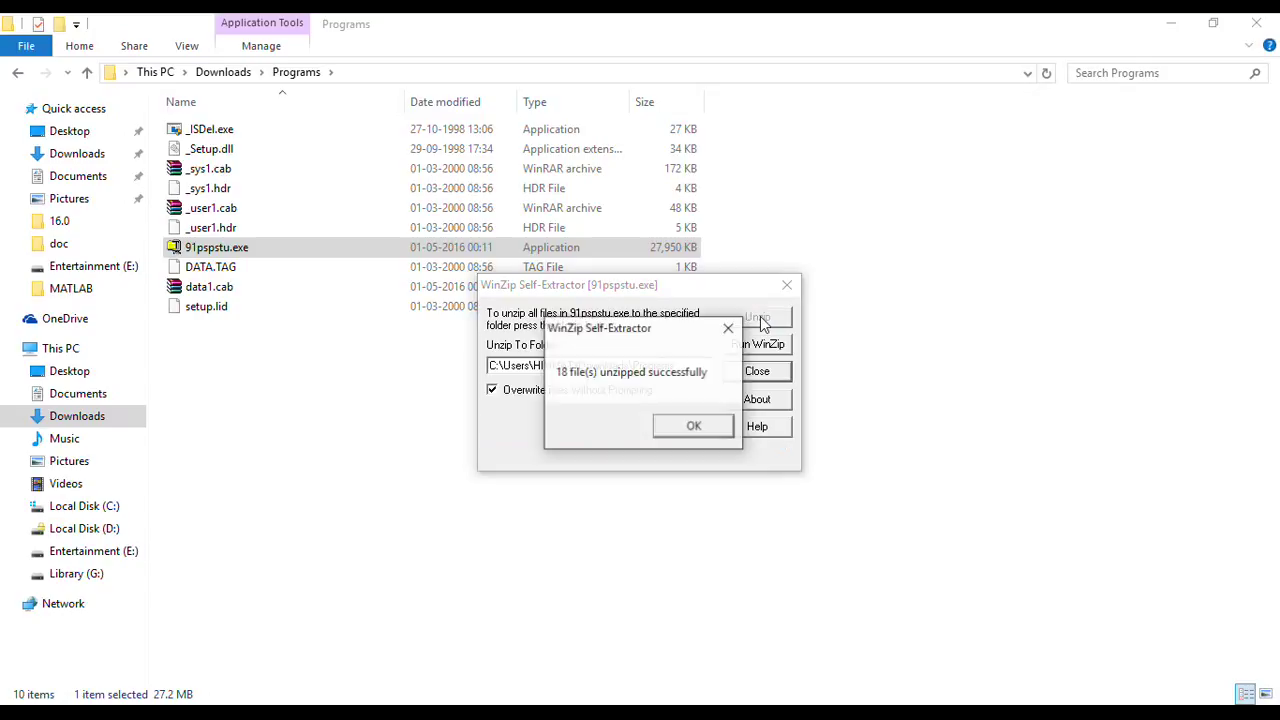
click(686, 427)
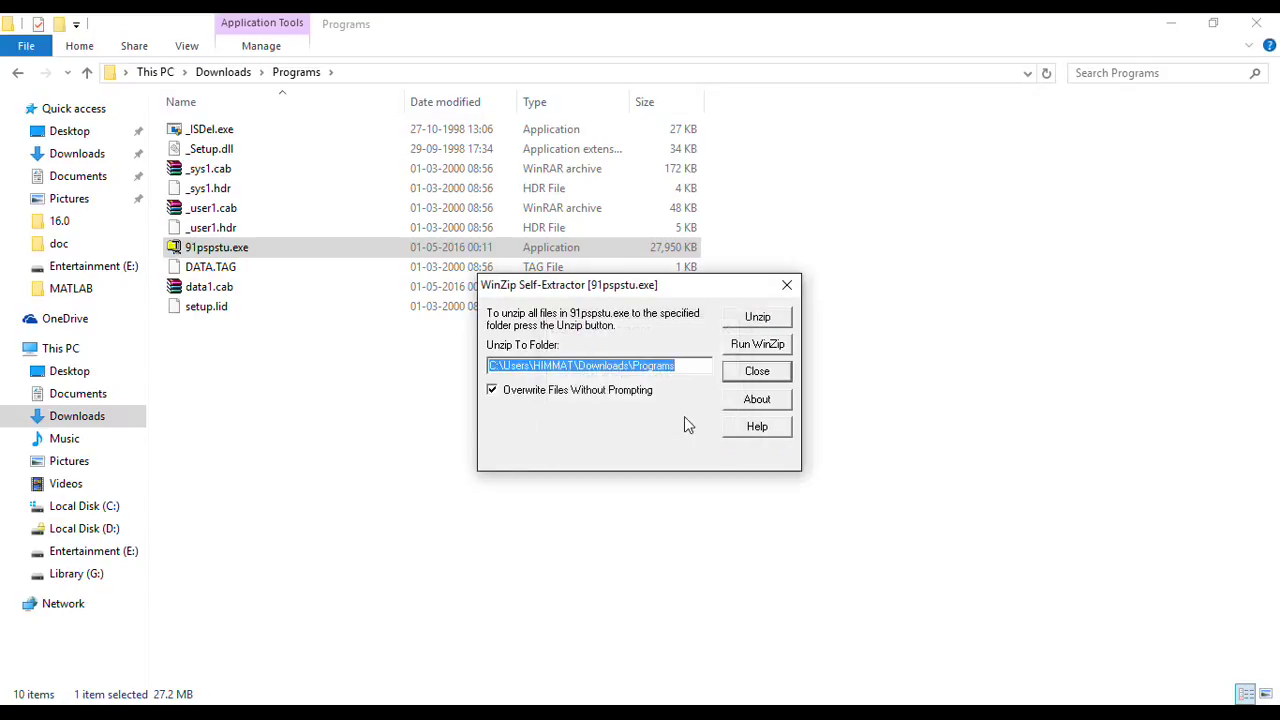
click(757, 372)
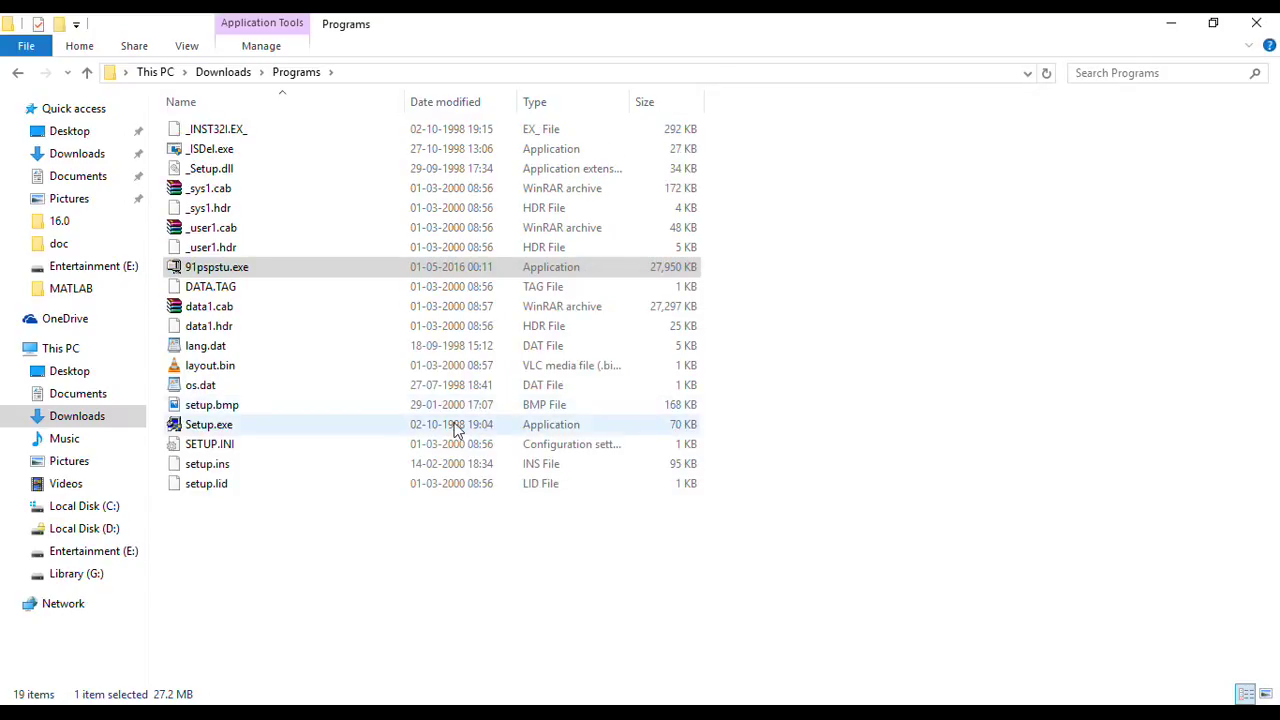
Step: Toggle Windows Defender's real-time protection on and back off in its settings, and minimize the Settings and Defender windows
click(487, 428)
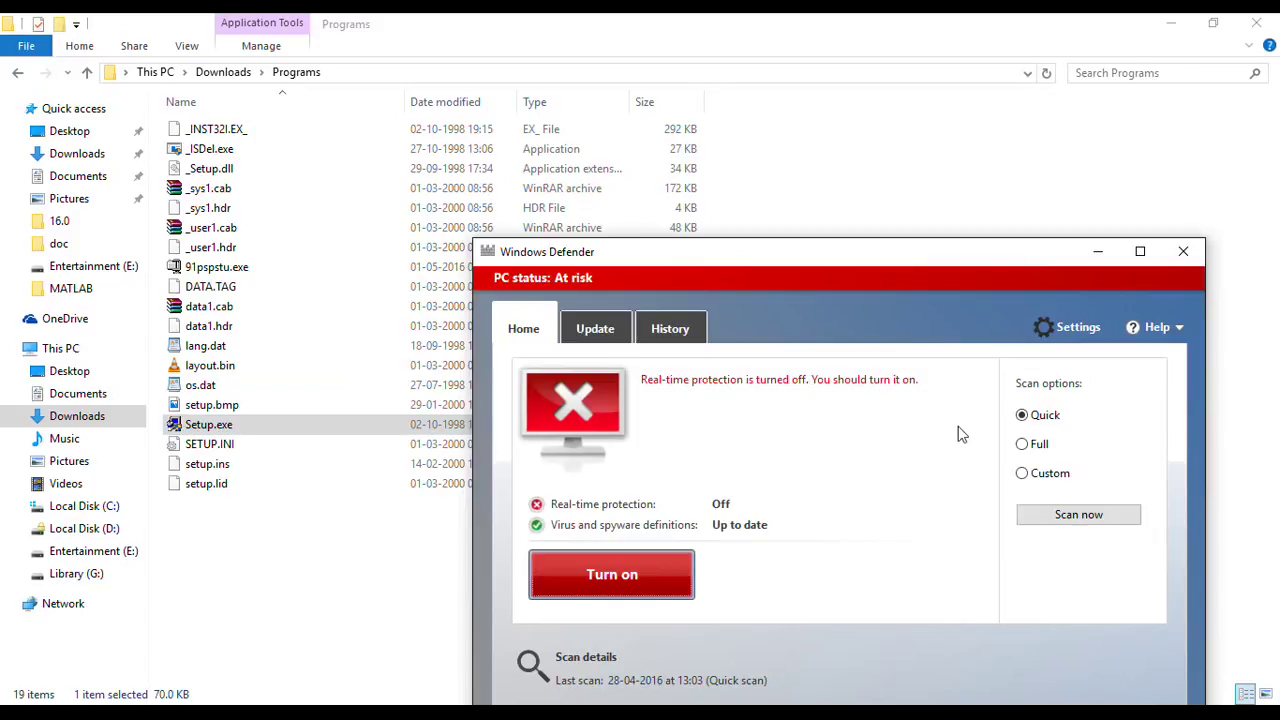
click(1063, 335)
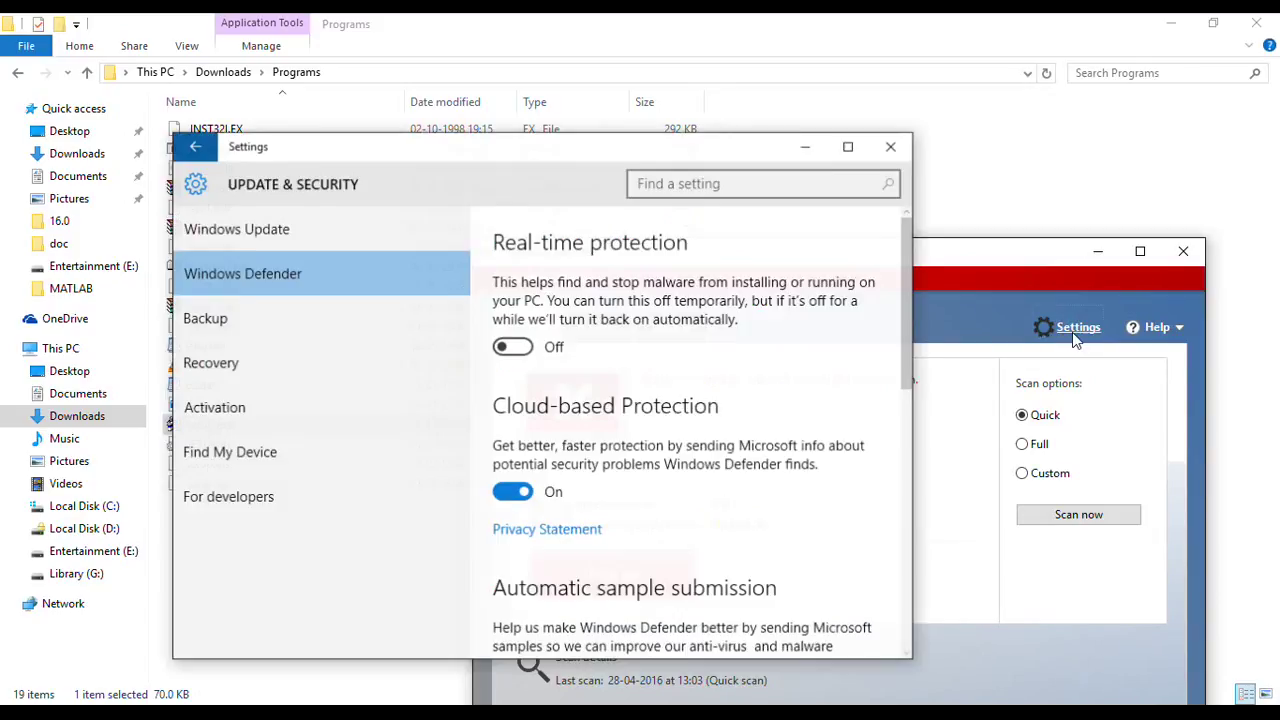
click(519, 346)
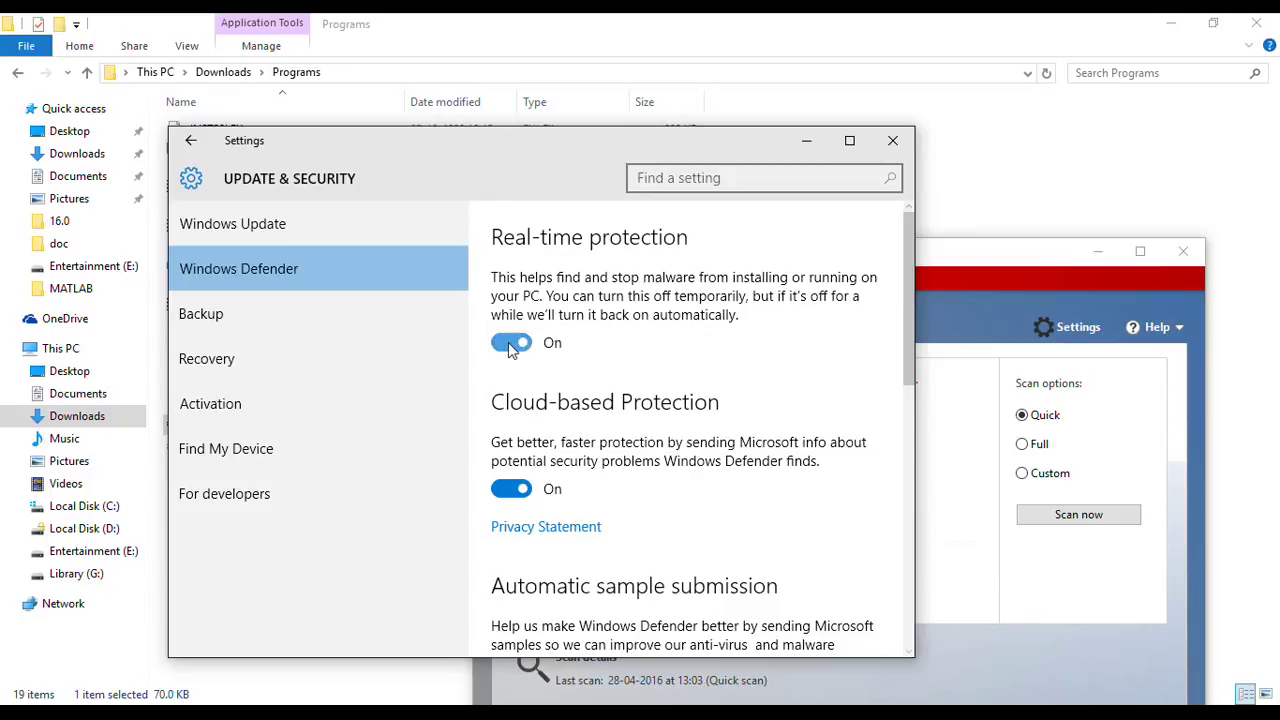
click(497, 345)
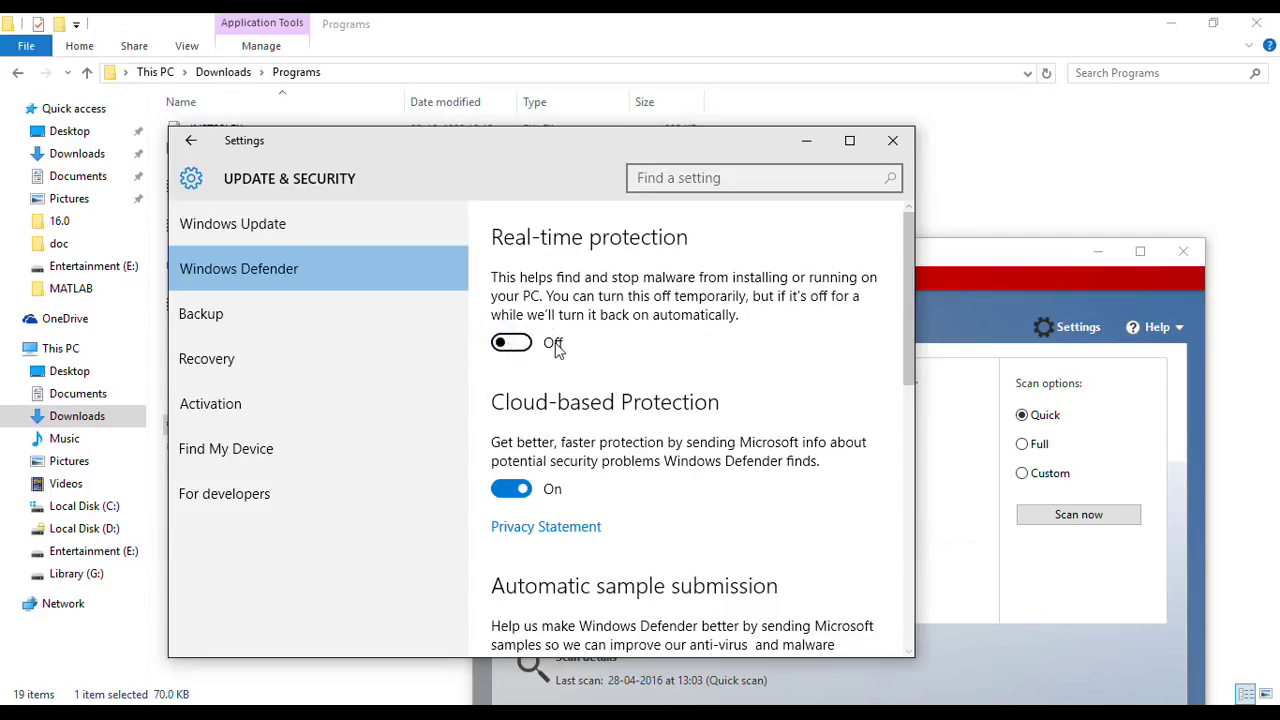
click(806, 140)
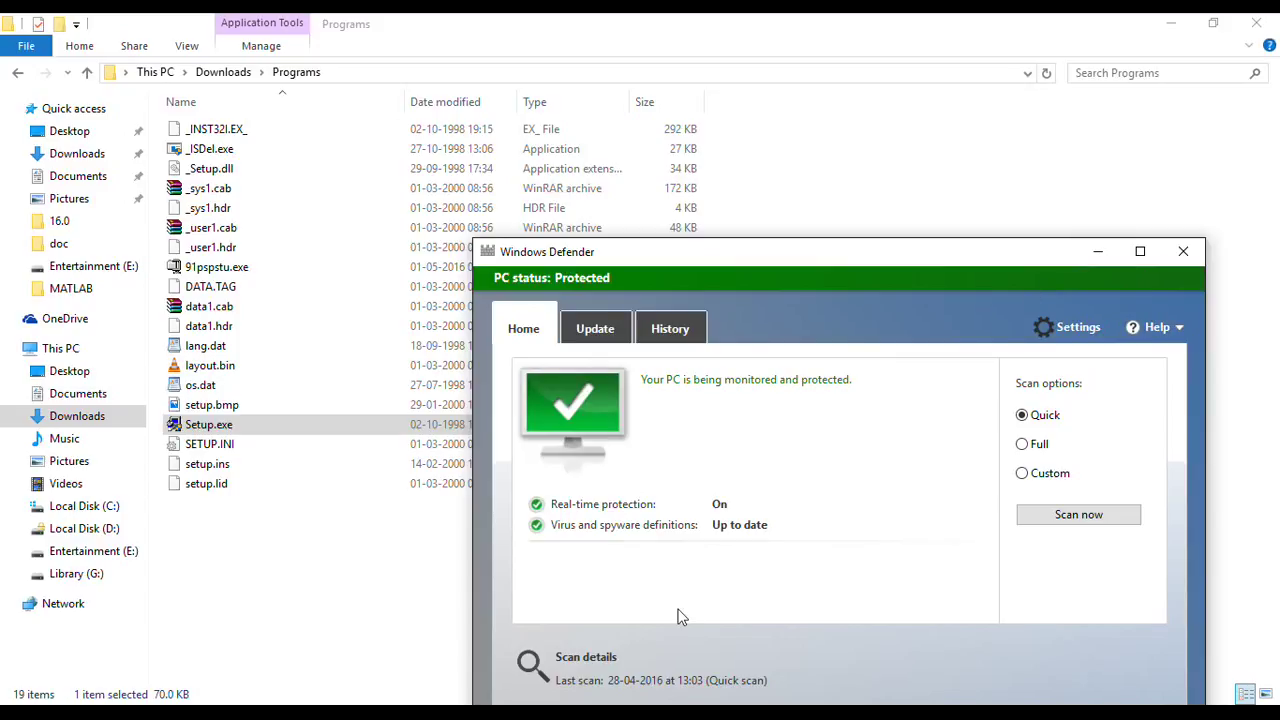
key(alt+Tab)
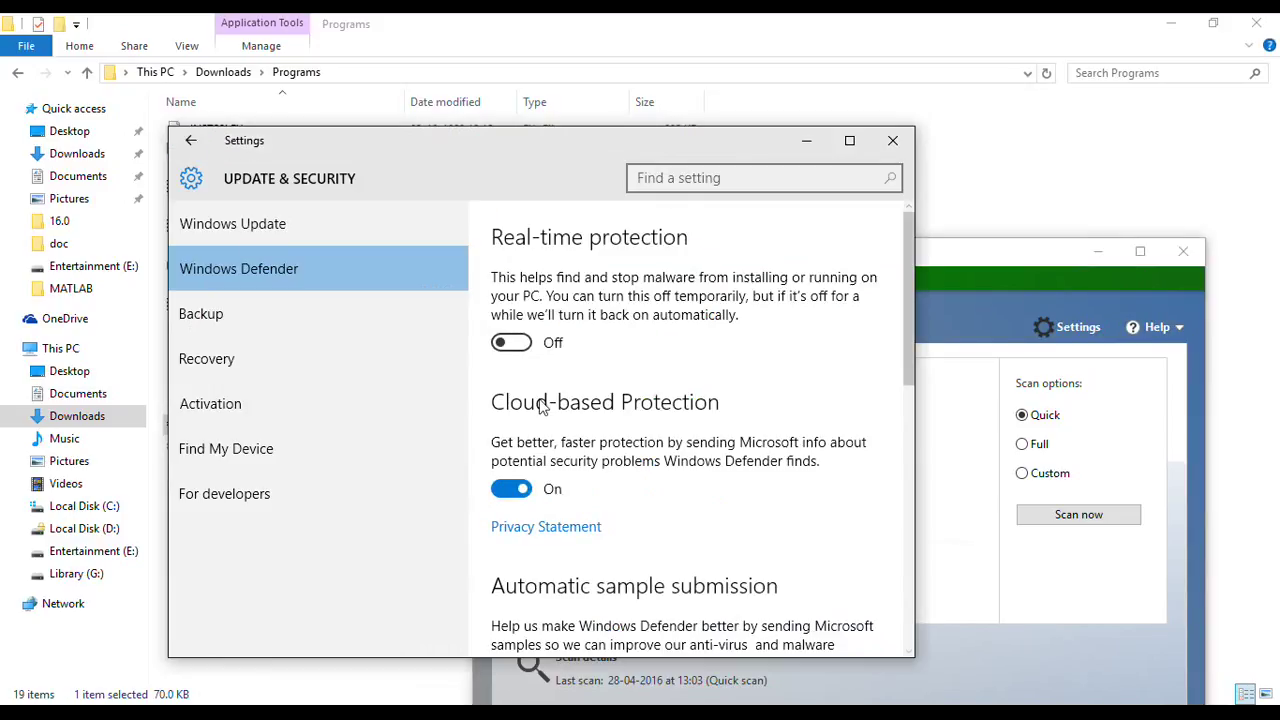
click(806, 142)
click(1094, 251)
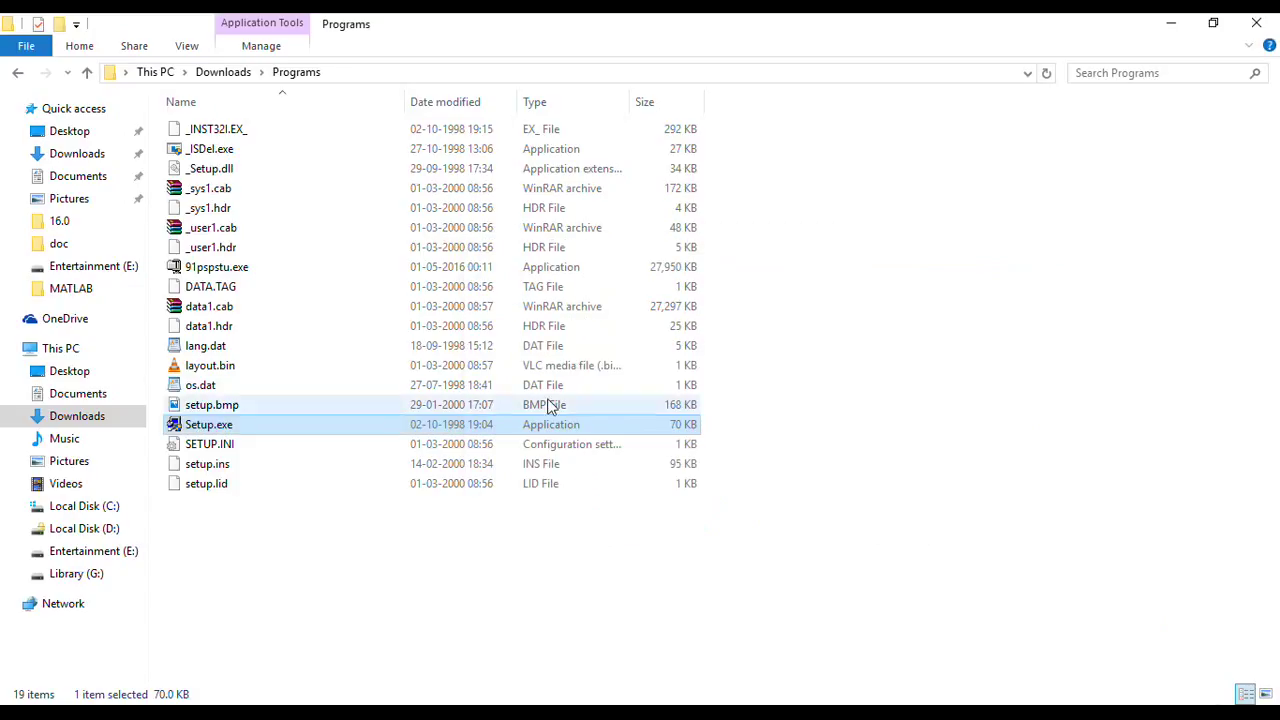
Step: Run the extracted Setup.exe as administrator and allow it to start
double_click(379, 426)
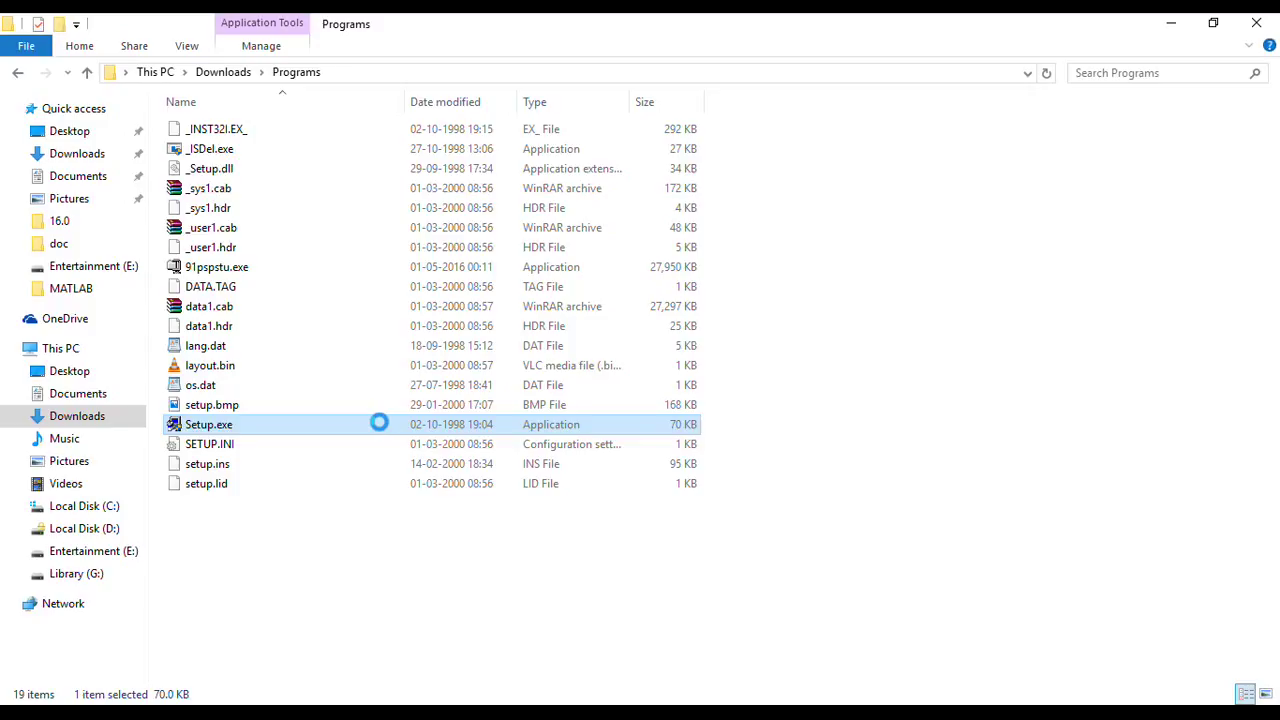
right_click(379, 424)
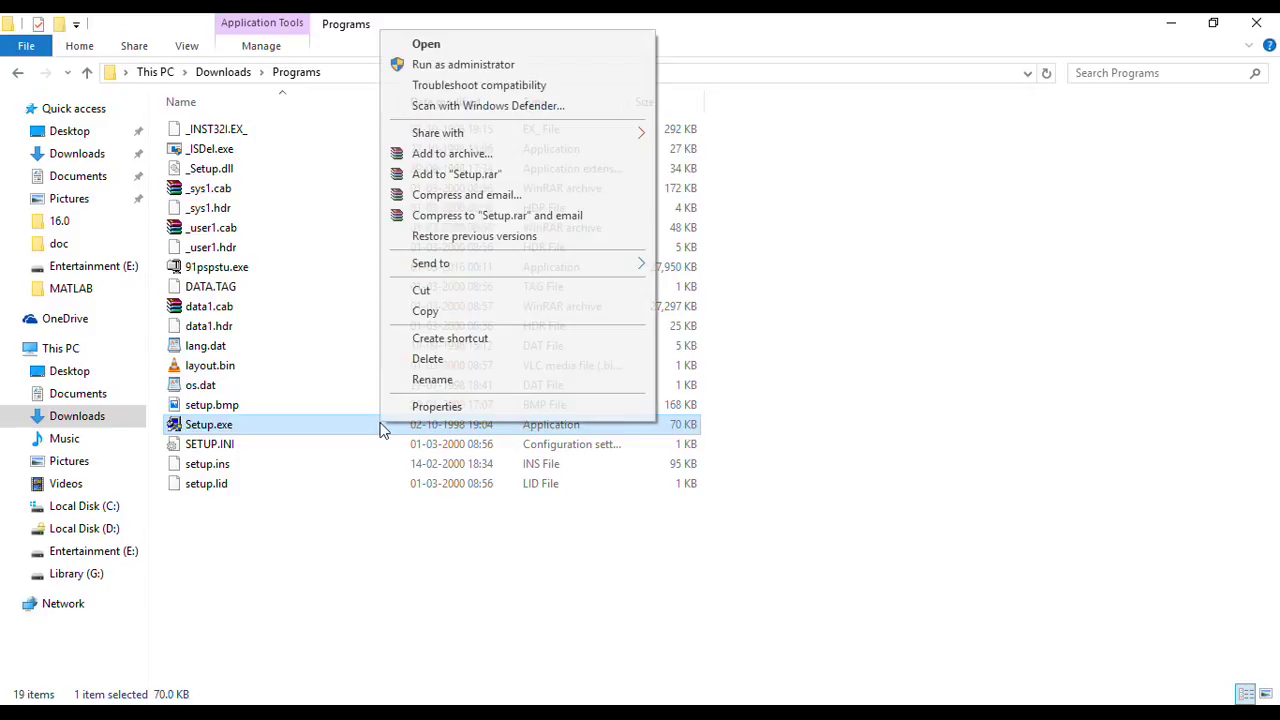
click(491, 62)
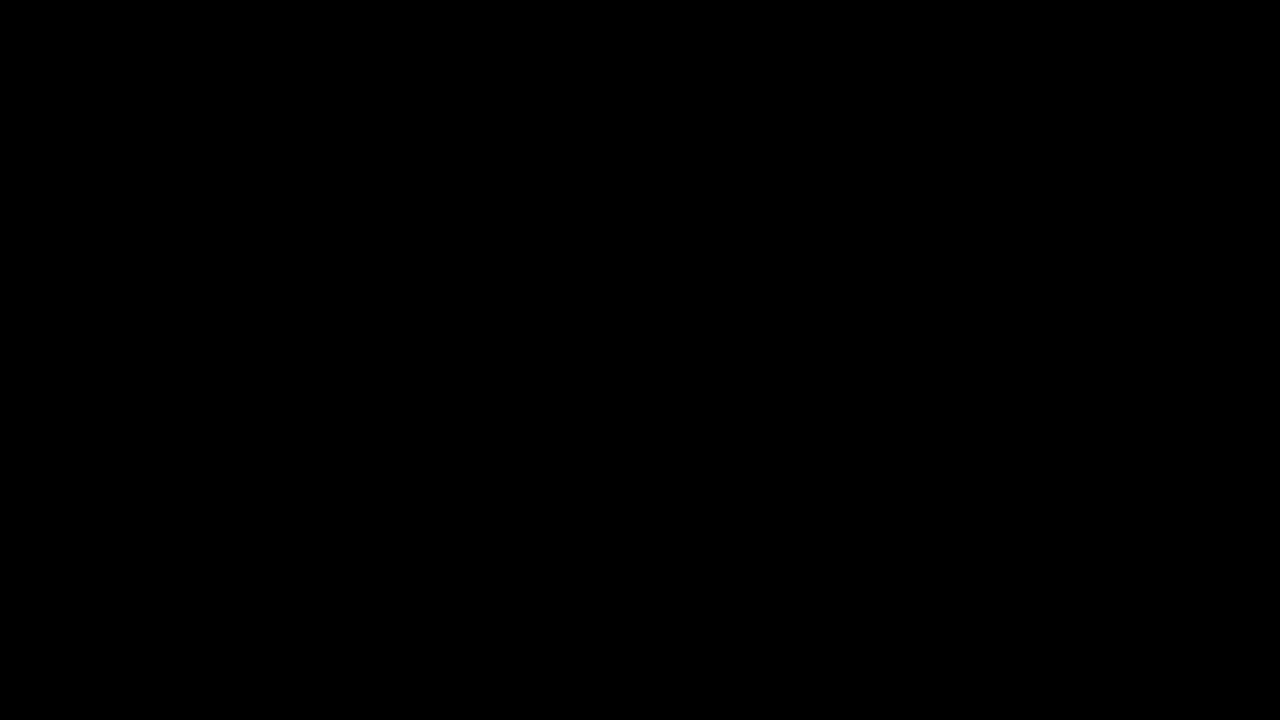
click(798, 403)
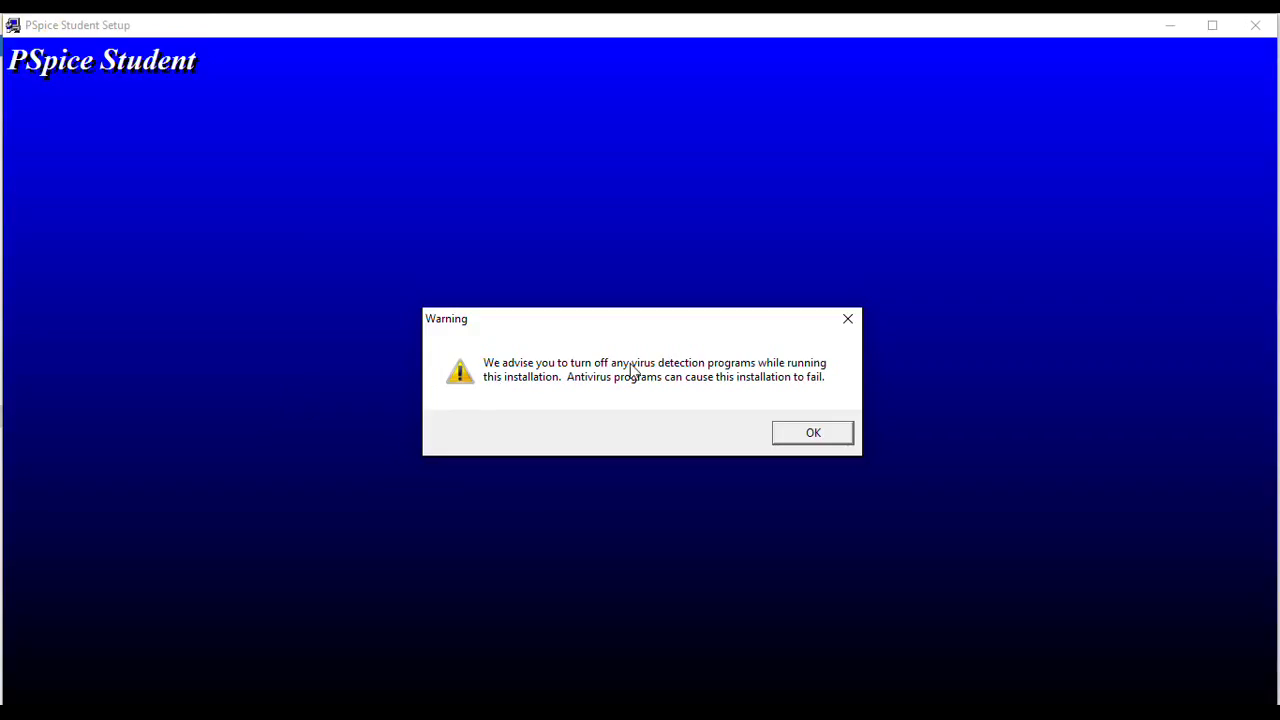
Step: Accept the antivirus and administrative privileges notices, and select both Capture and Schematics as the schematic editors to install
click(812, 434)
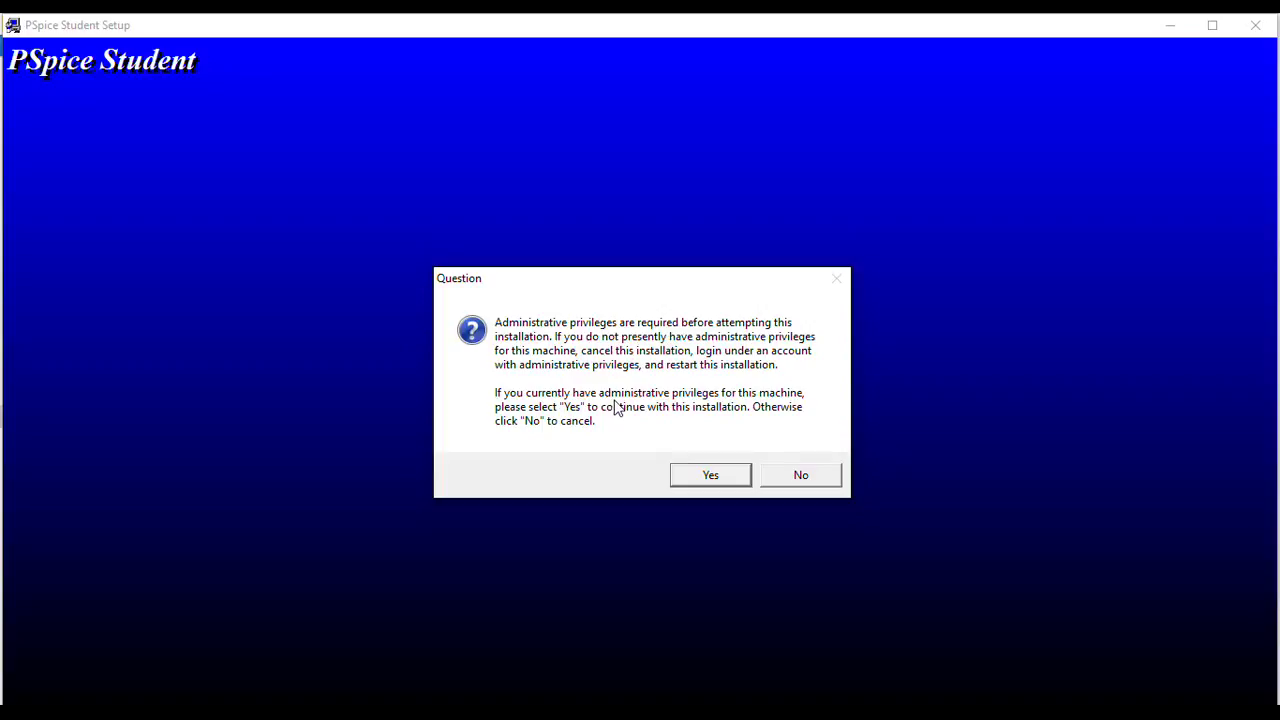
click(711, 476)
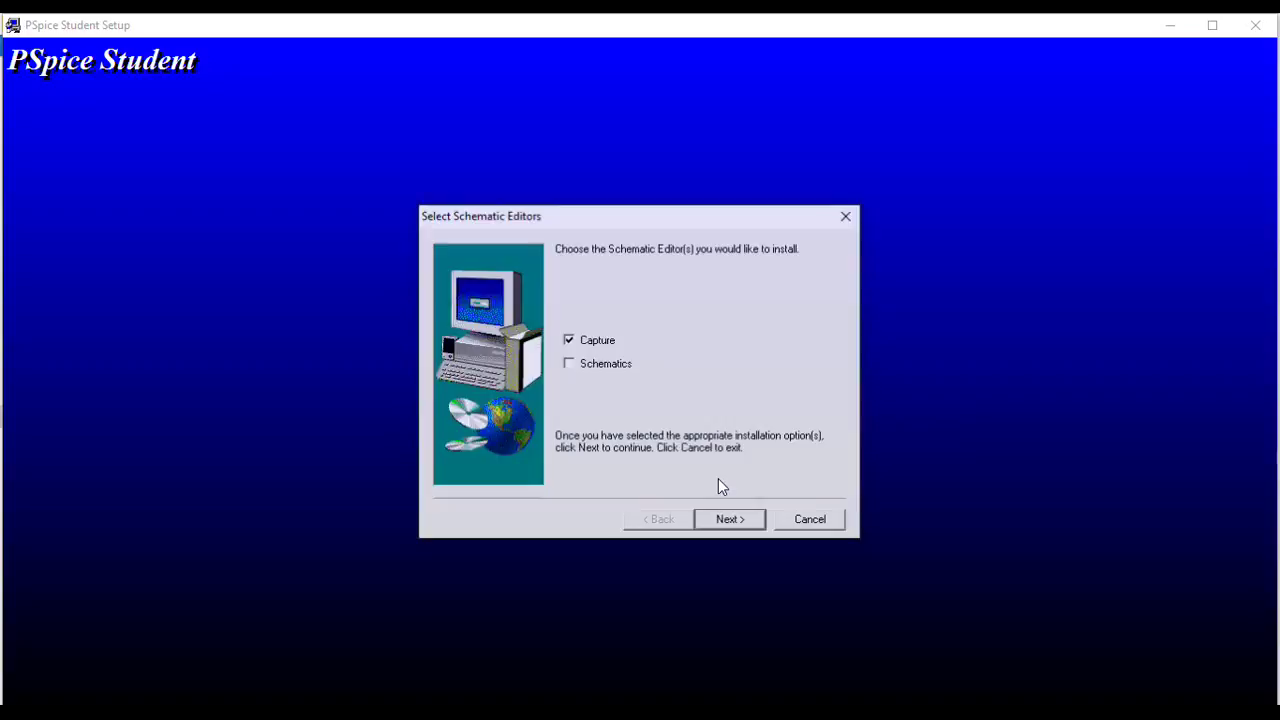
click(569, 366)
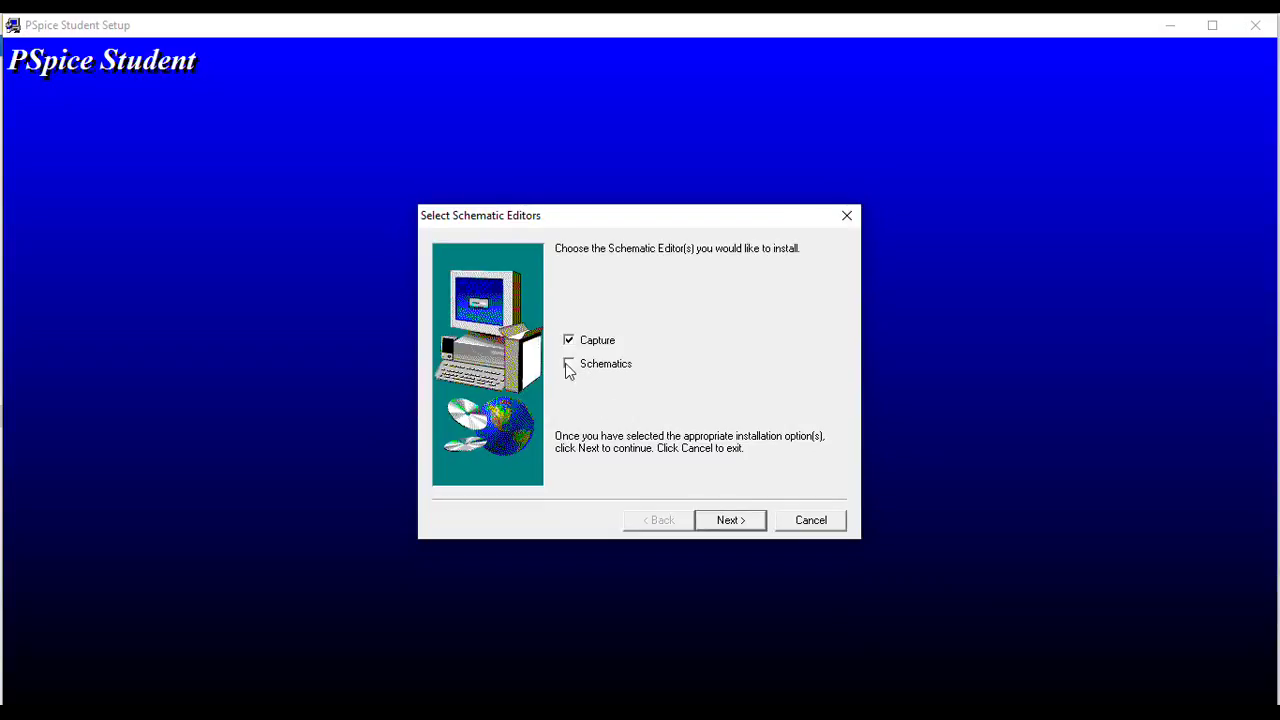
click(740, 520)
Step: Accept the C:\Program Files\OrCAD_Demo installation directory and the PSpice Student program folder, and start copying the files
click(730, 520)
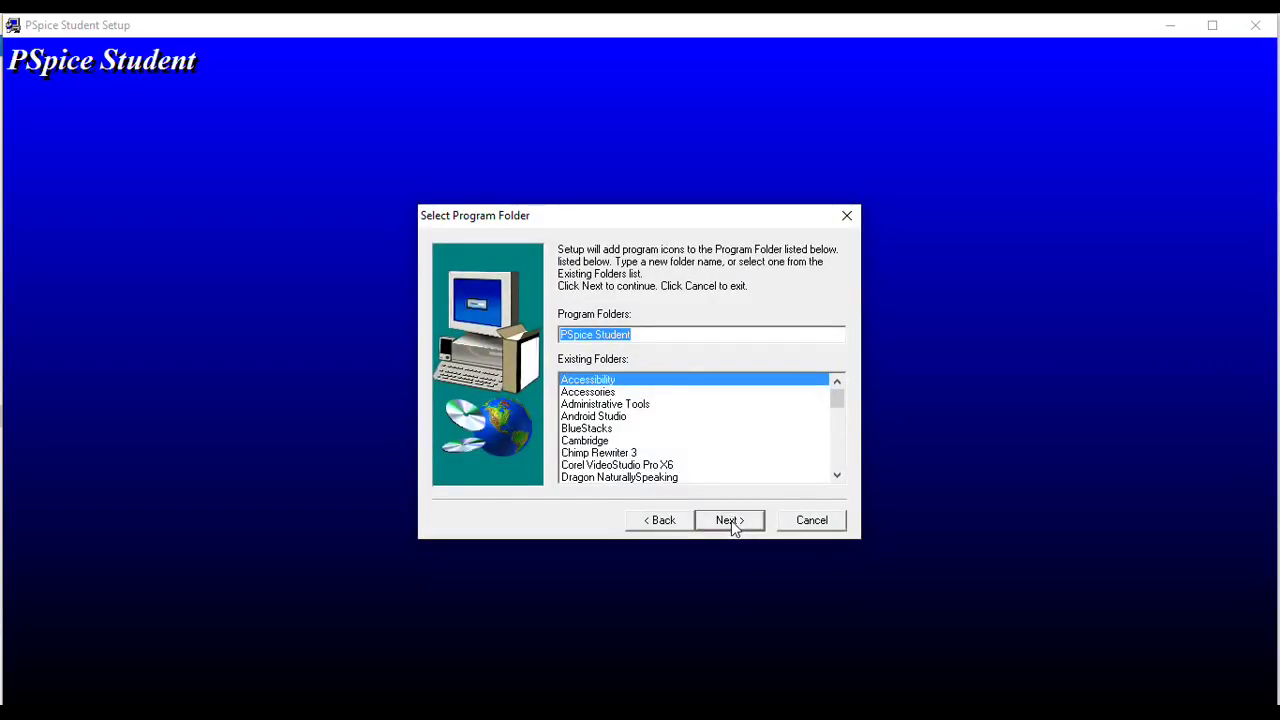
click(731, 522)
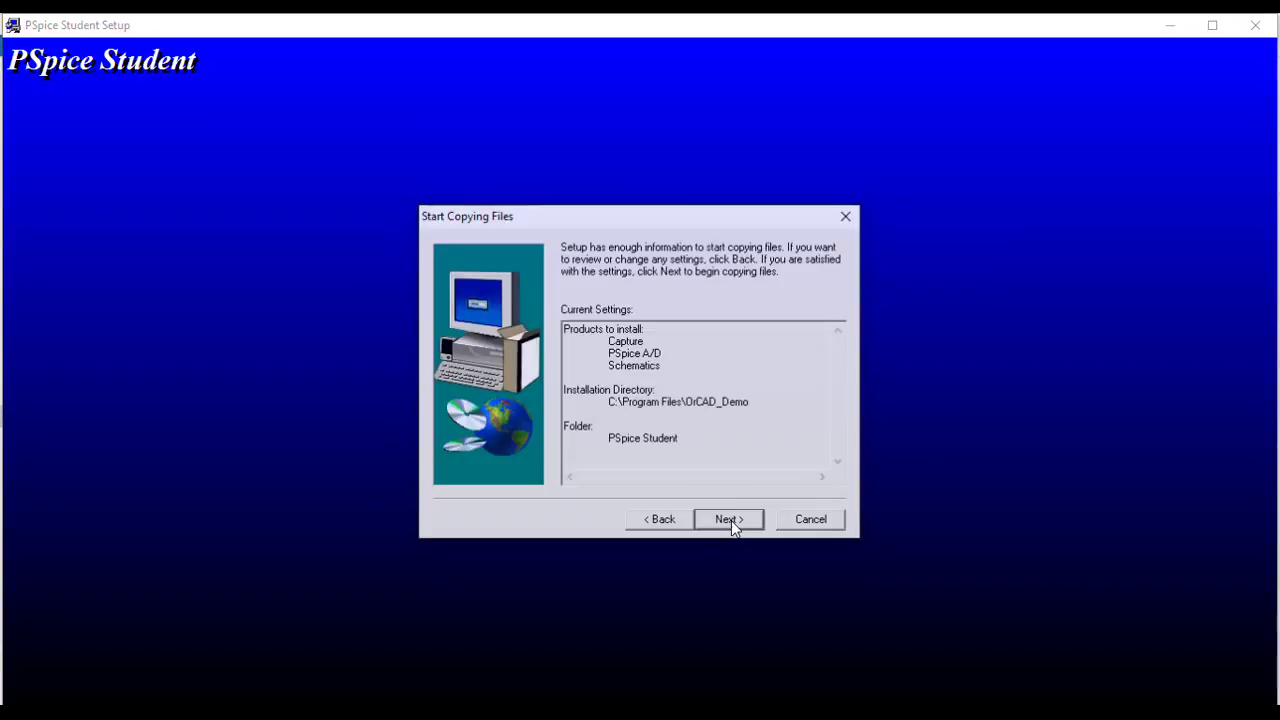
click(731, 522)
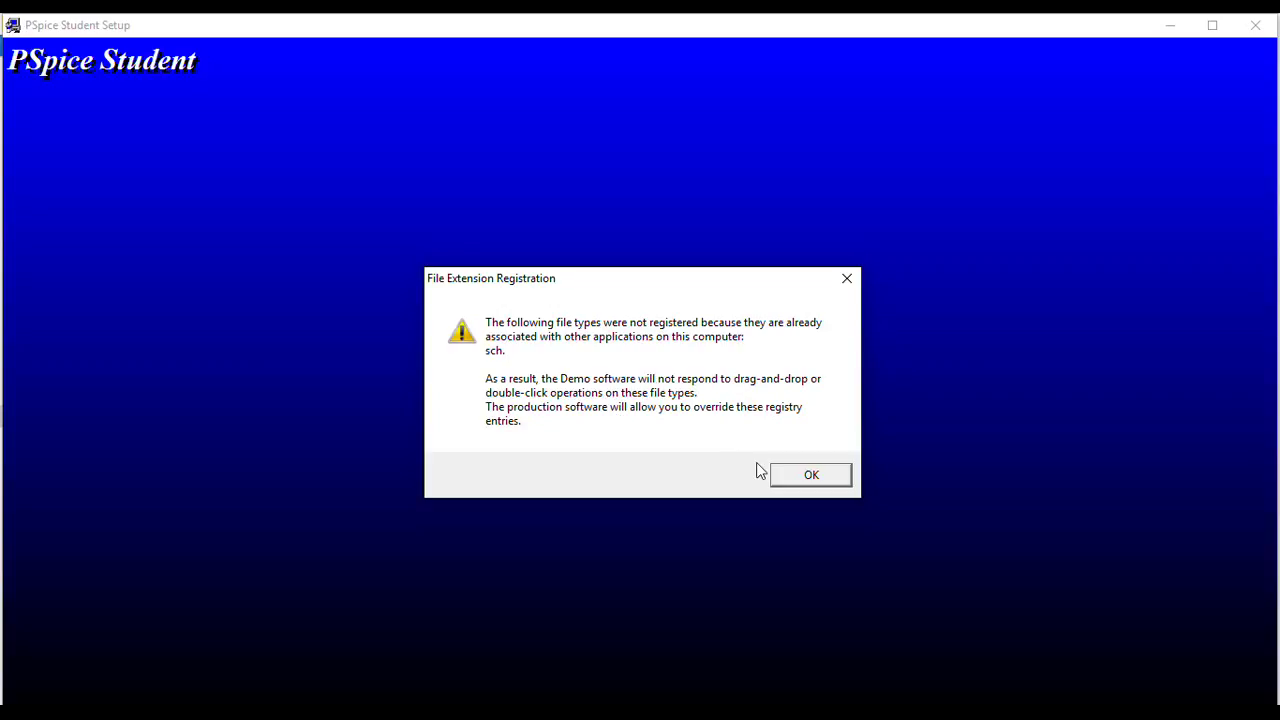
Step: Acknowledge the file extension registration notice, finish the setup with the release notes option enabled, and minimize Microsoft Edge
click(815, 478)
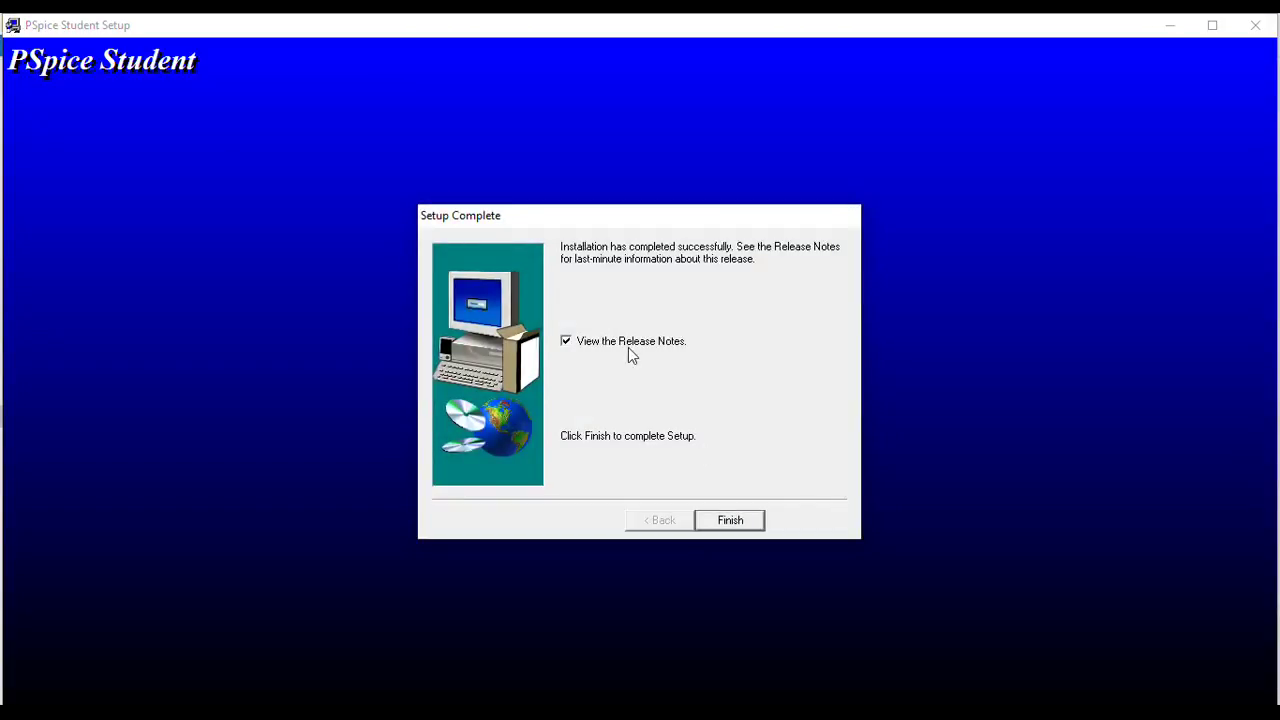
click(740, 521)
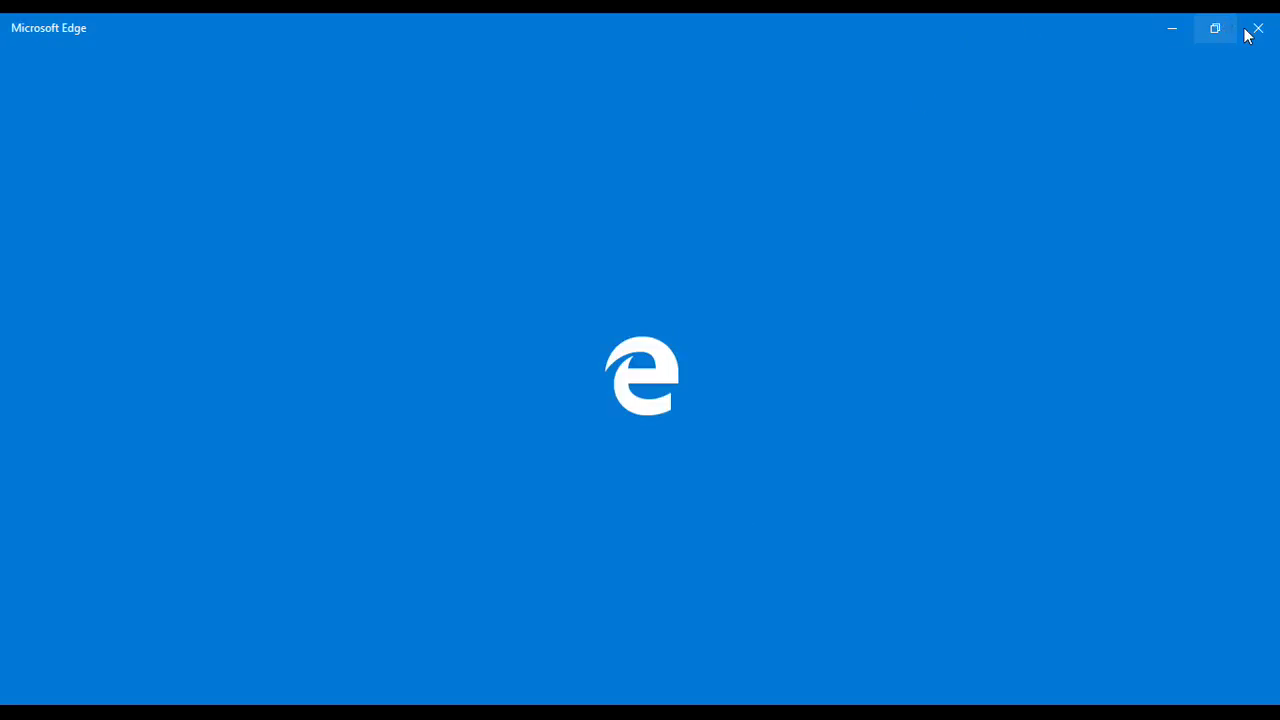
click(1184, 30)
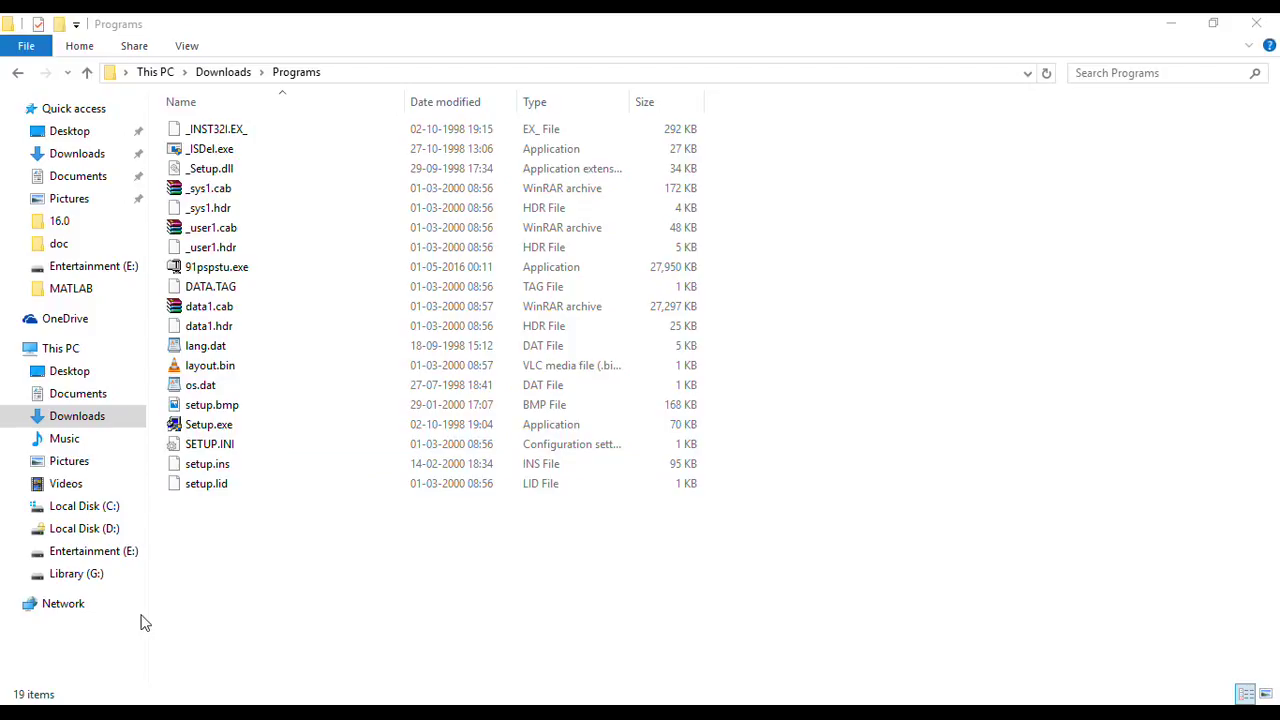
Step: Search Windows for "pspice", clear the search text and close the search
key(super)
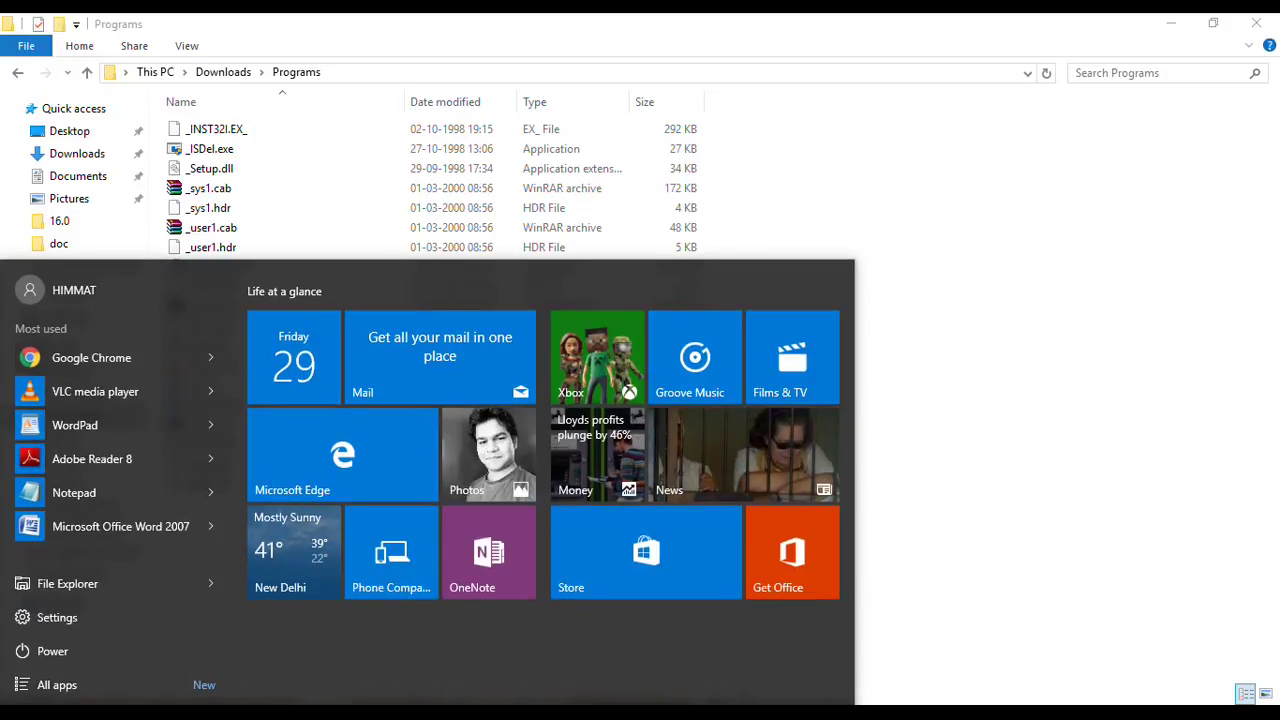
text(ps)
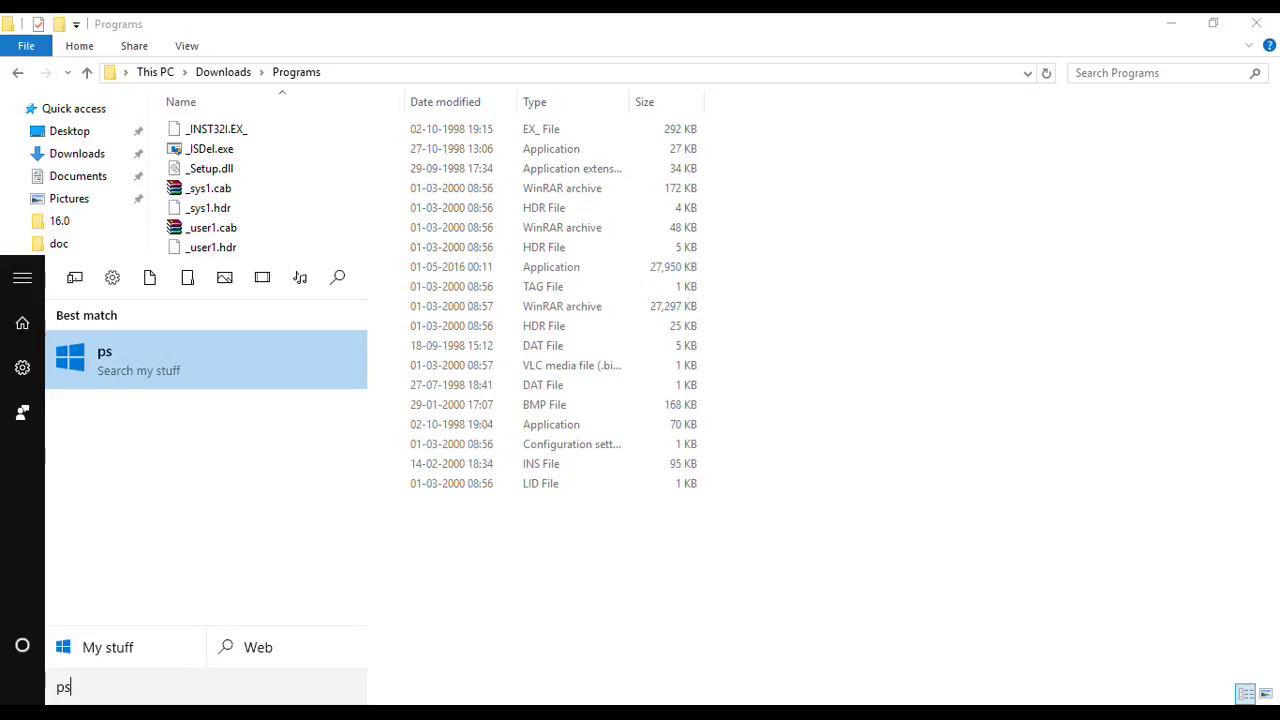
text(pice)
click(111, 683)
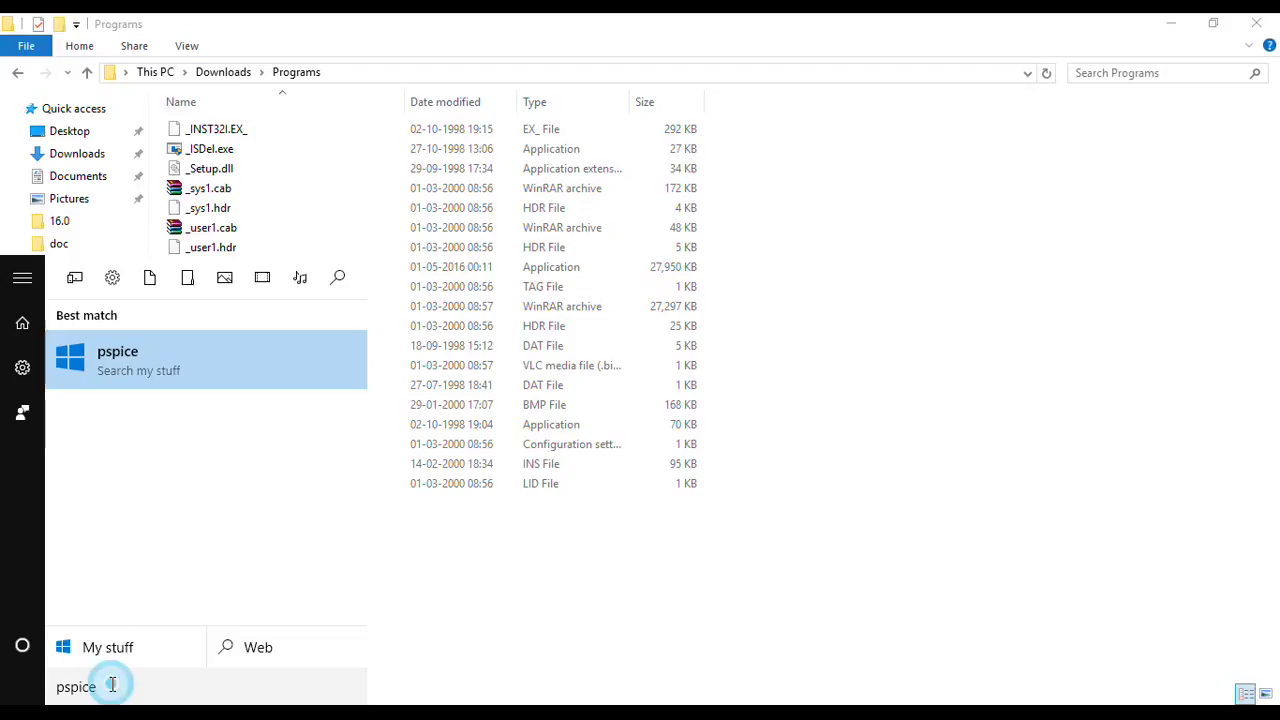
key(BackSpace)
key(BackSpace)
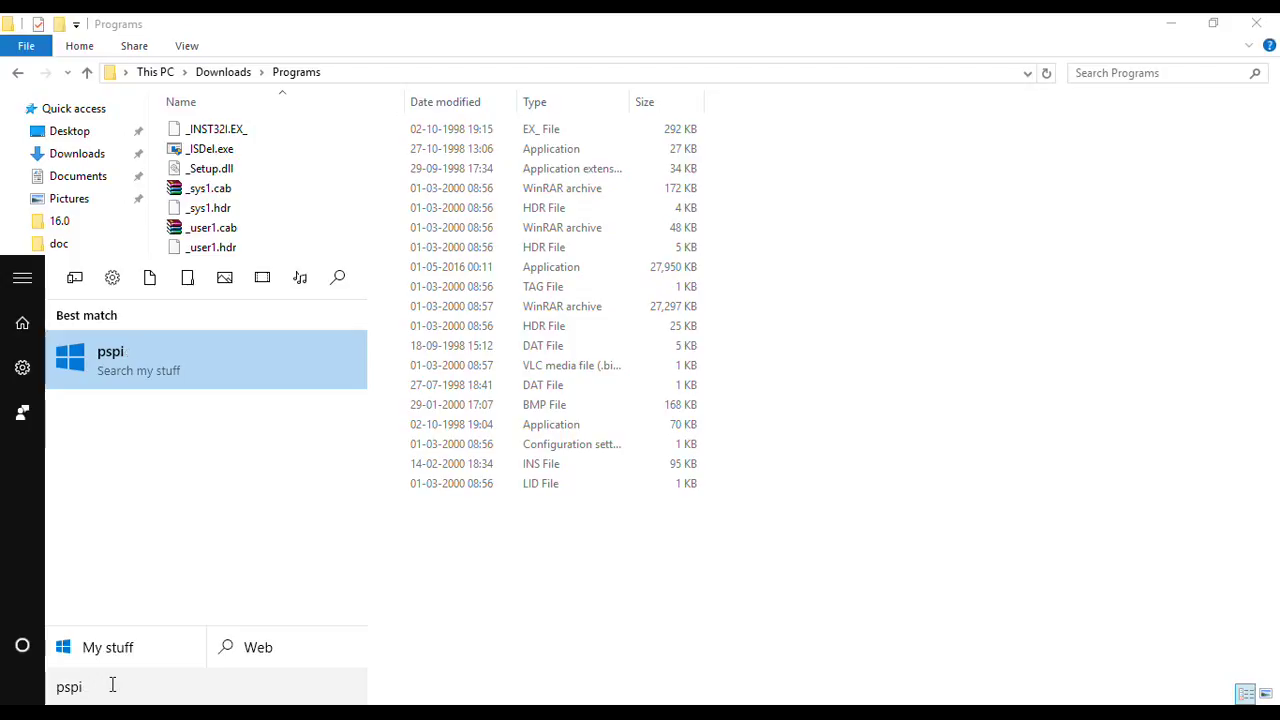
key(BackSpace)
key(BackSpace)
key(BackSpace)
key(BackSpace)
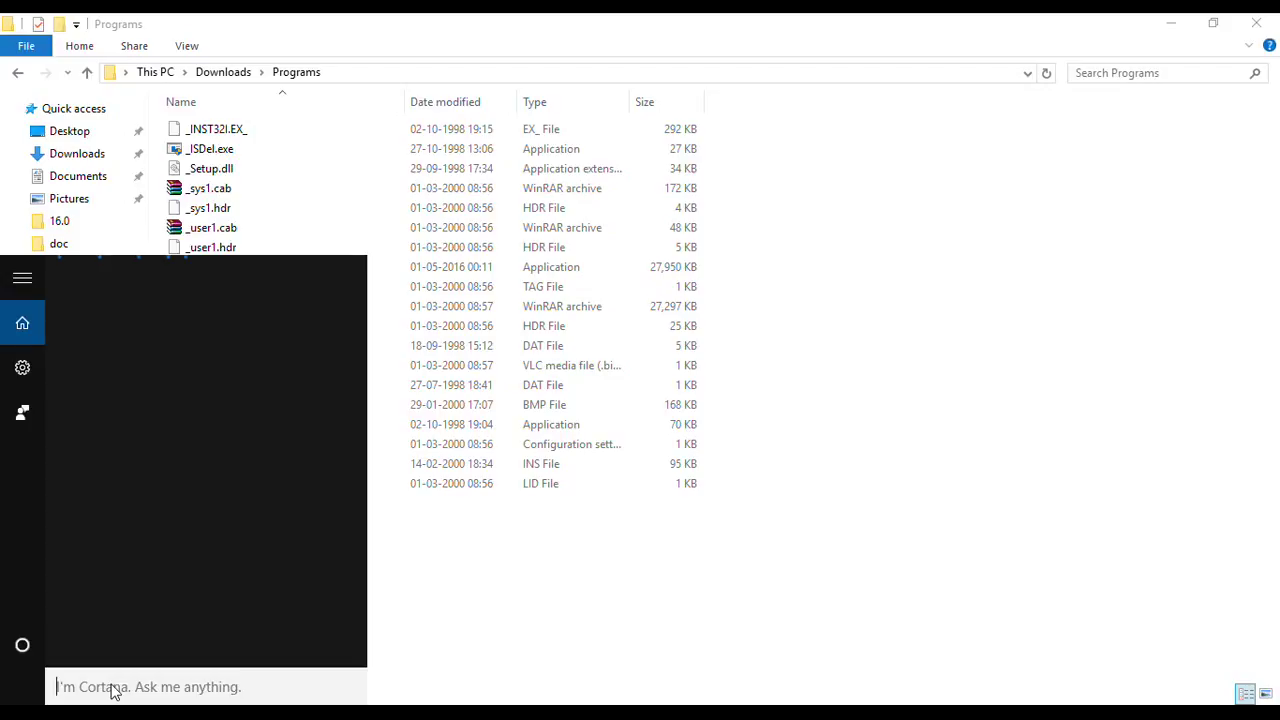
text(p)
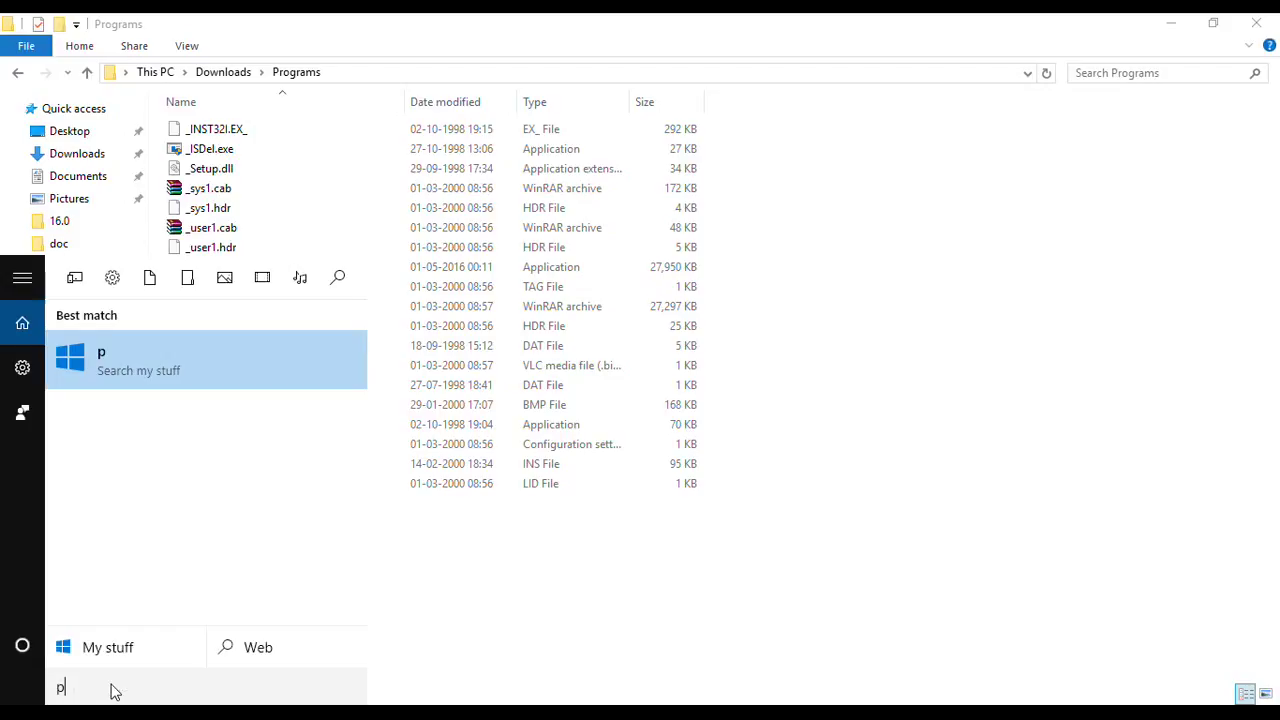
key(BackSpace)
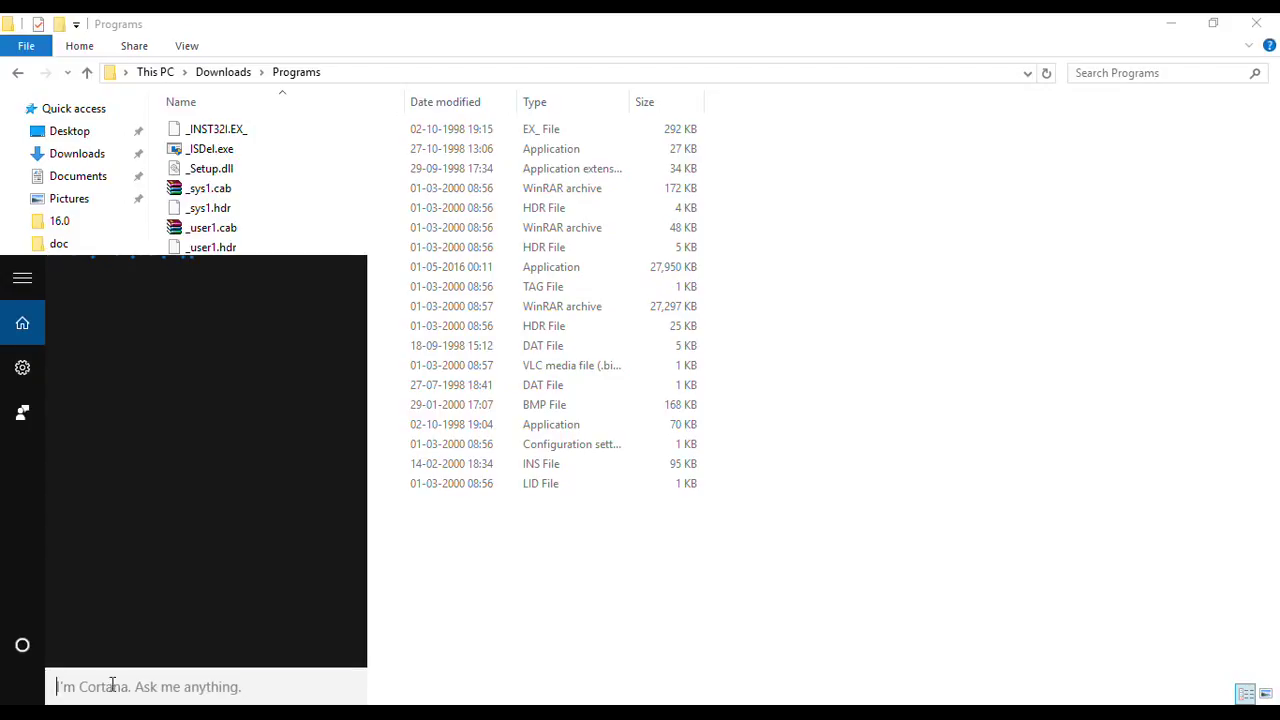
key(Escape)
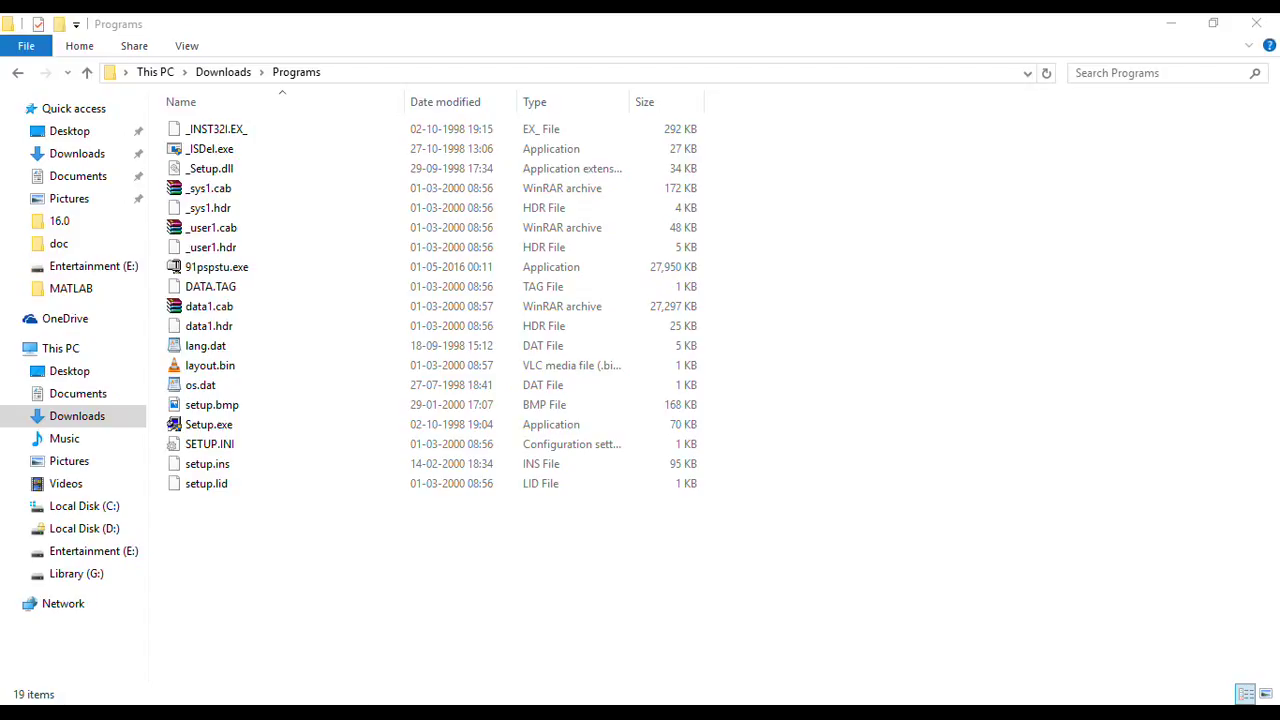
Step: Repeat the Windows search for "pspice" and switch to the Chrome window
key(super)
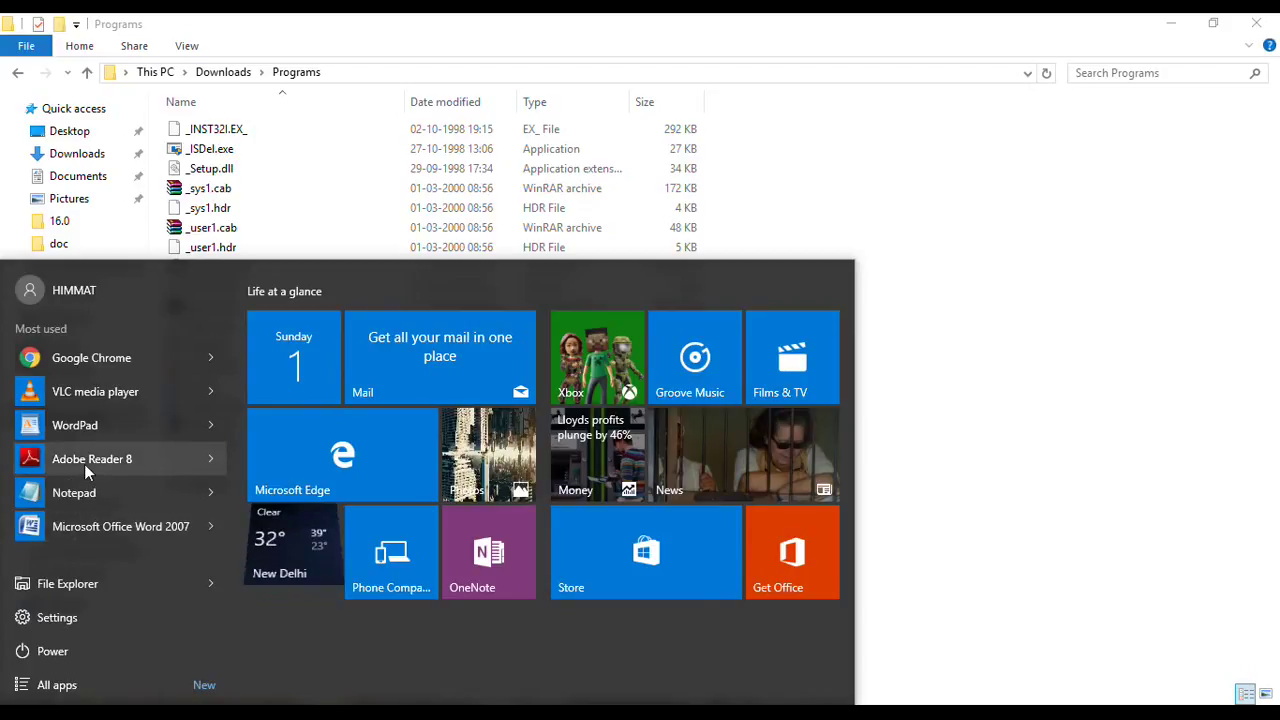
text(psp)
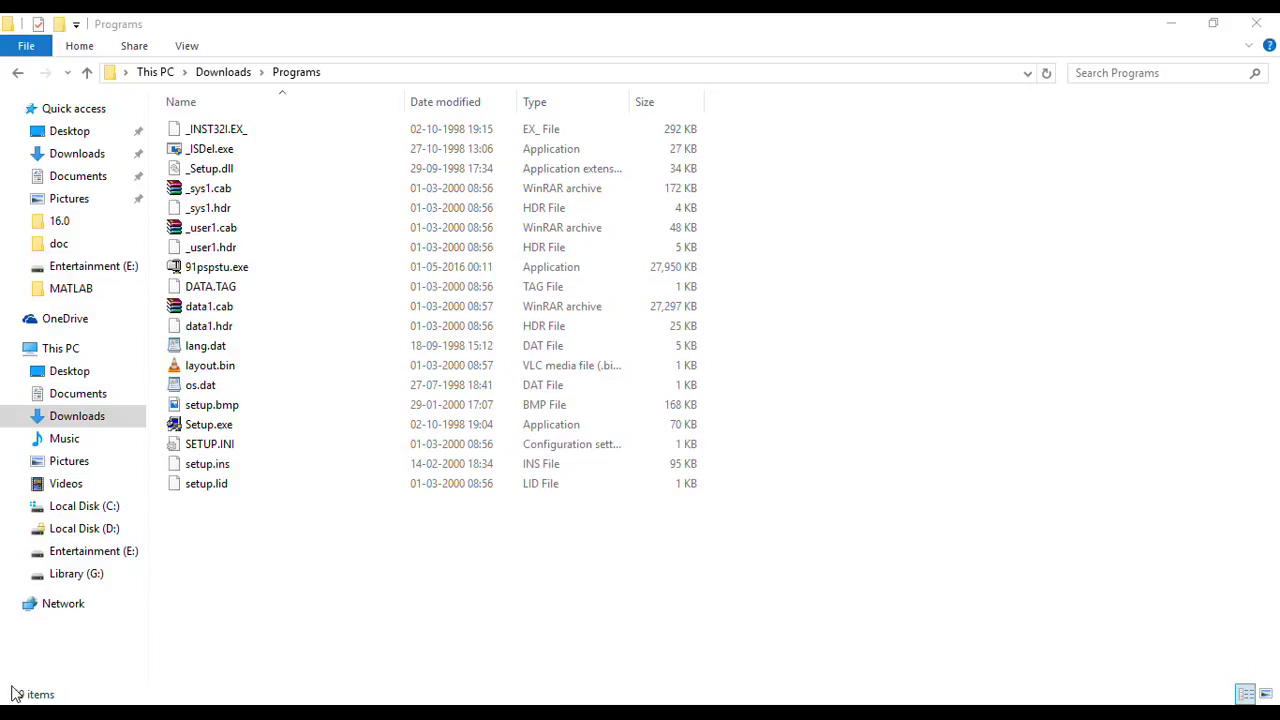
text(ice)
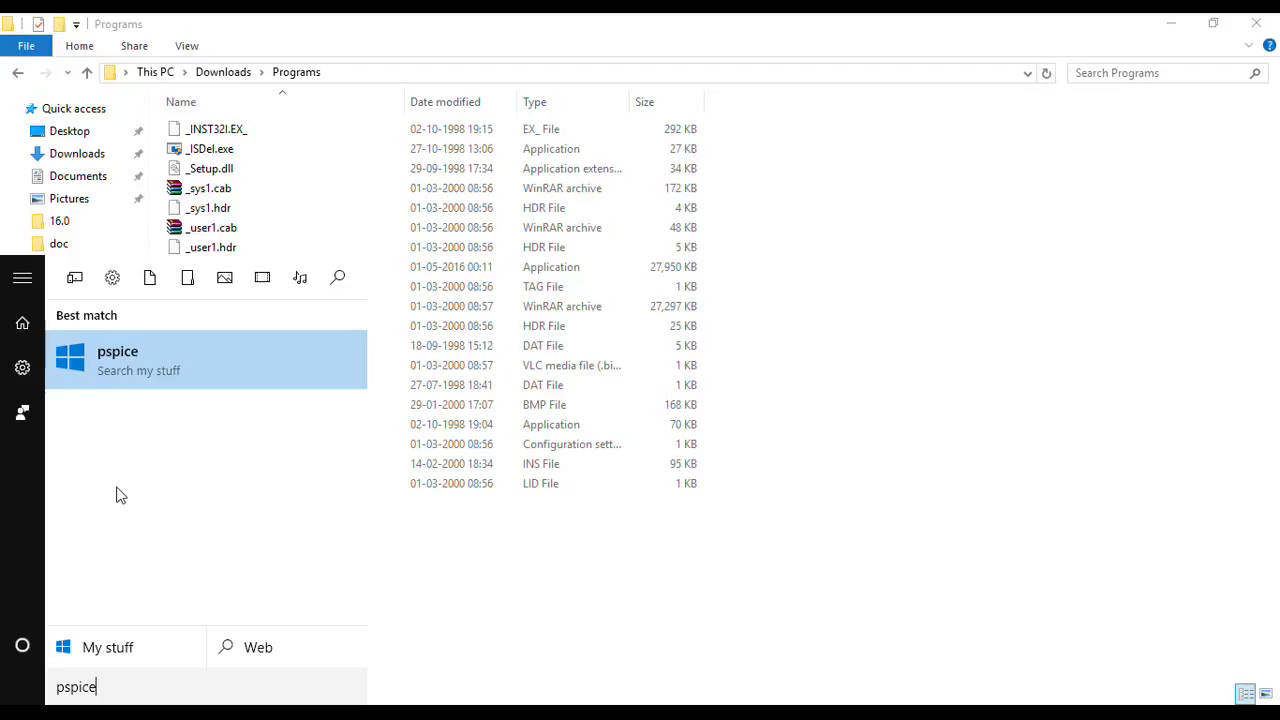
click(135, 684)
click(496, 674)
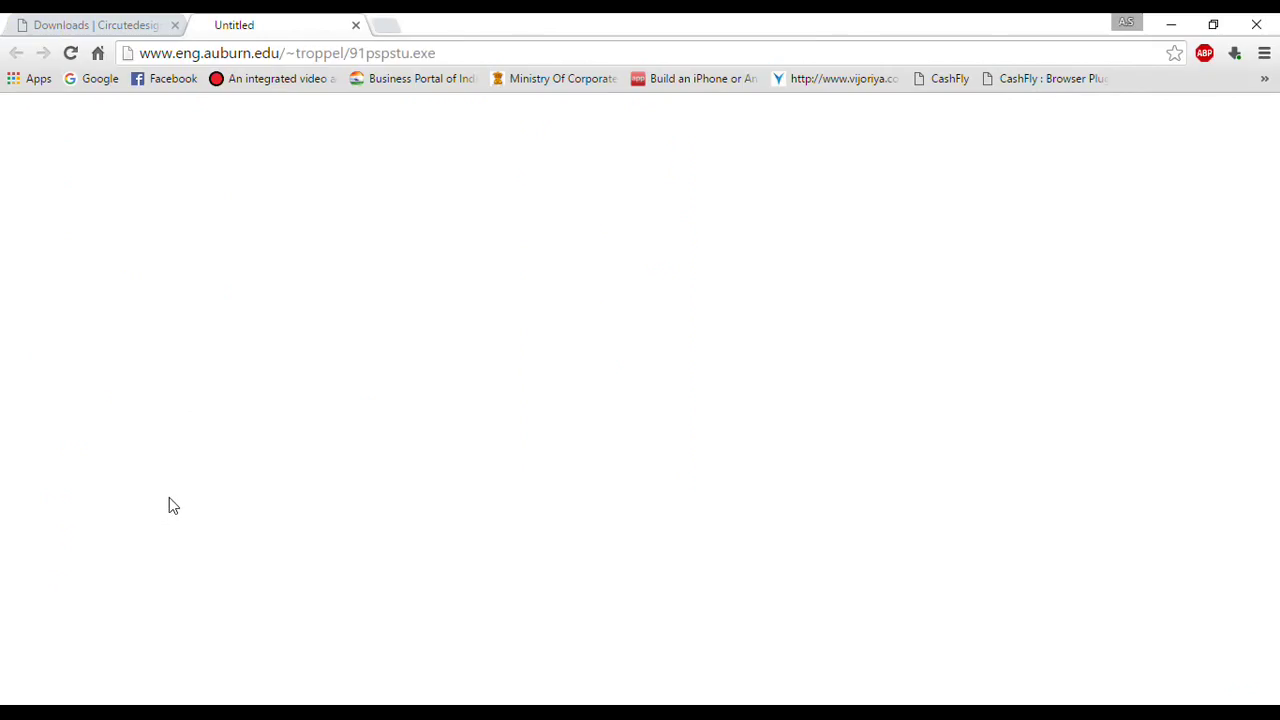
Step: Run the "pspice" search in Windows once more from Chrome, erase the query and dismiss the search
key(super)
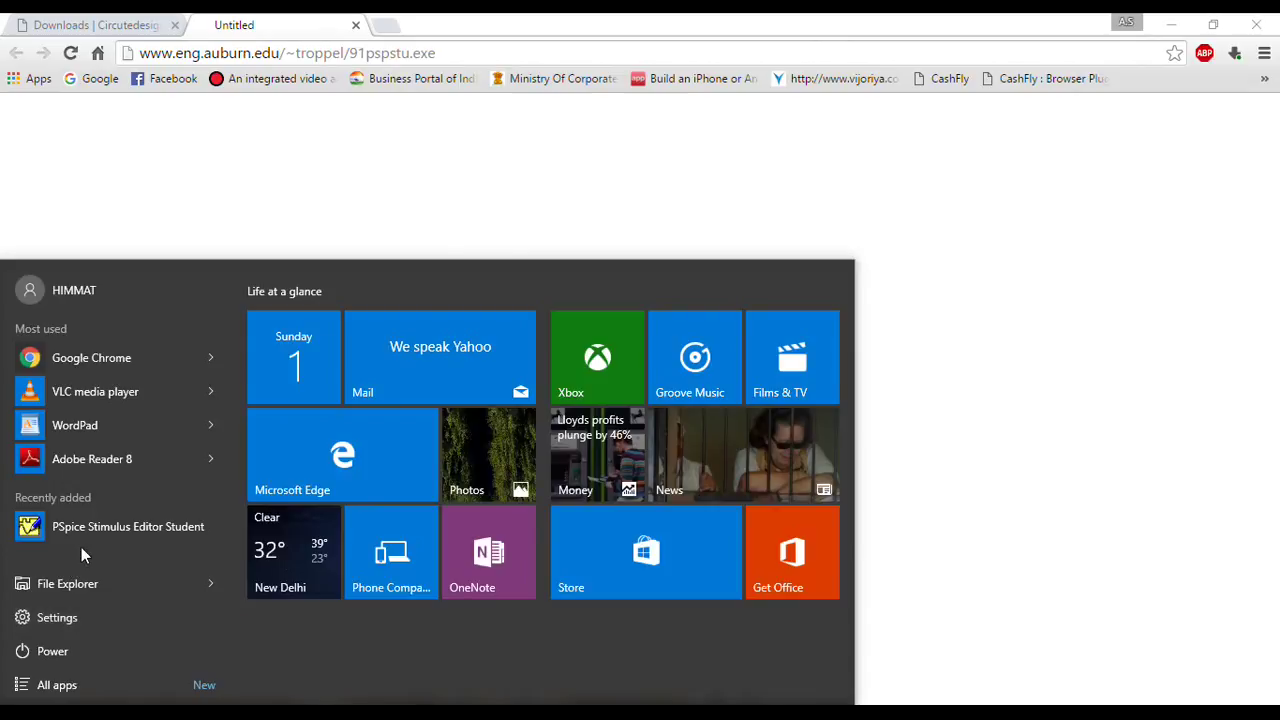
text(p)
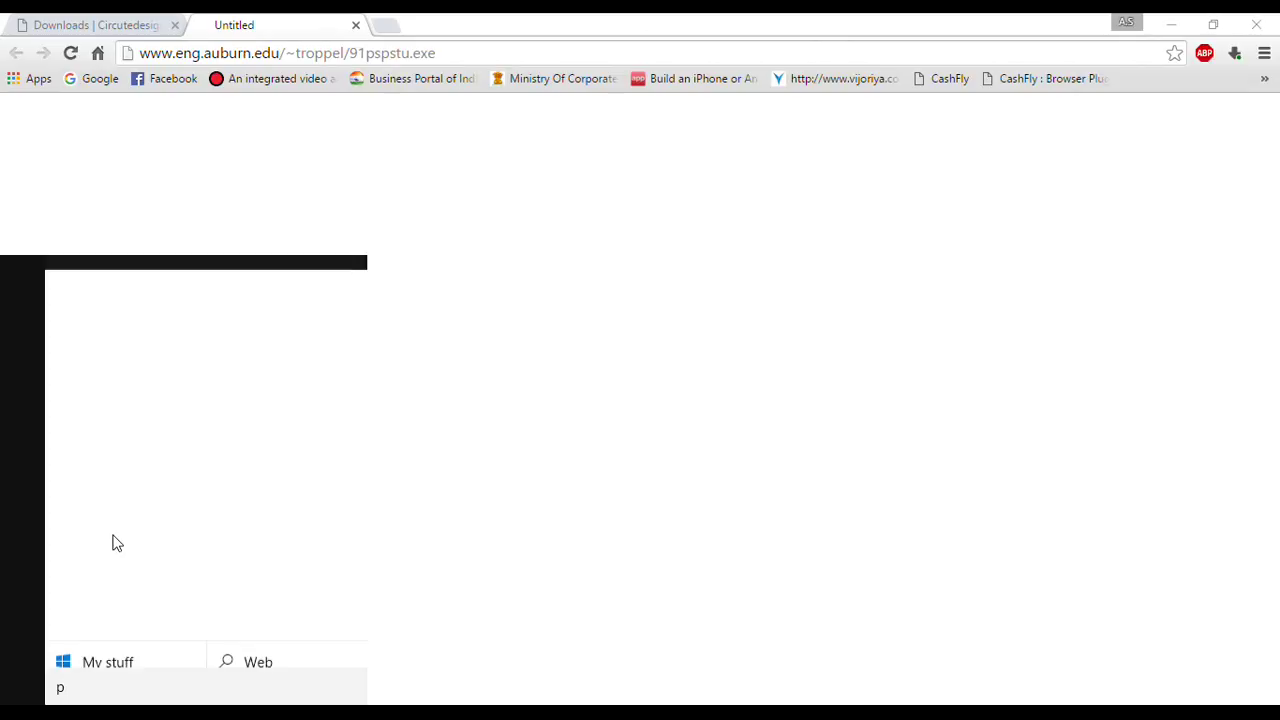
text(spice)
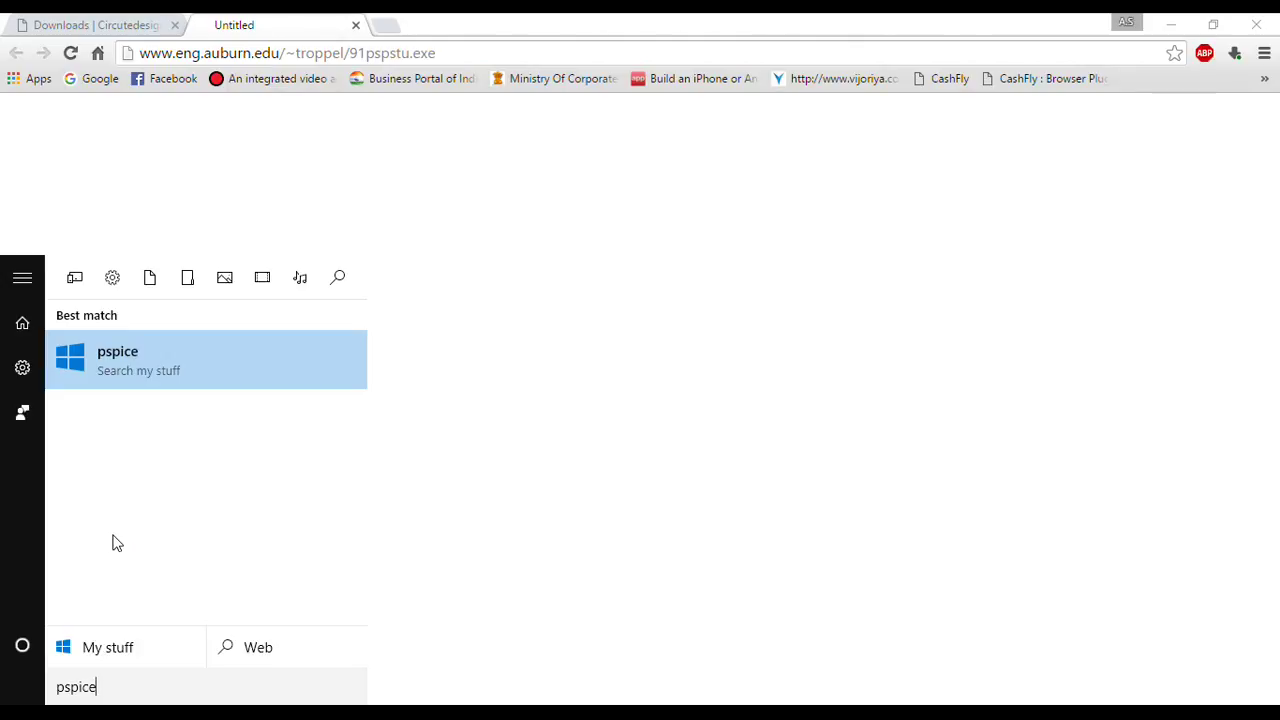
key(BackSpace)
key(BackSpace)
key(BackSpace)
key(BackSpace)
key(BackSpace)
key(BackSpace)
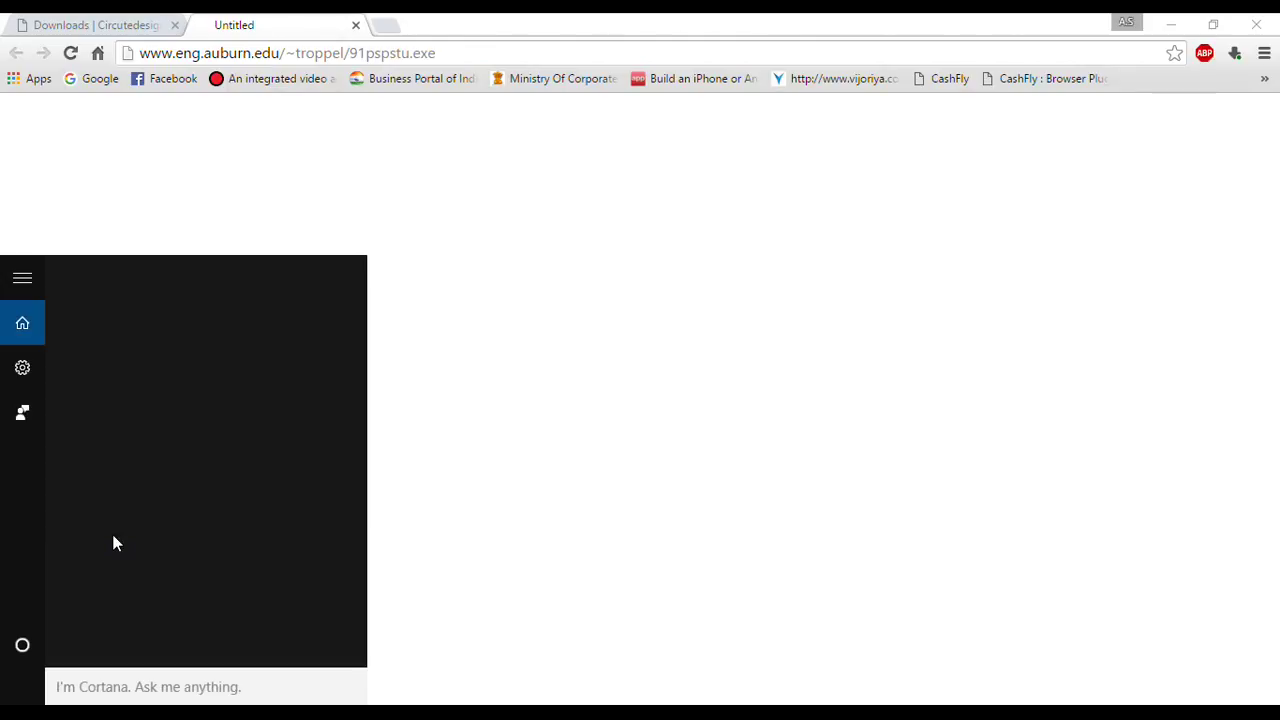
key(Escape)
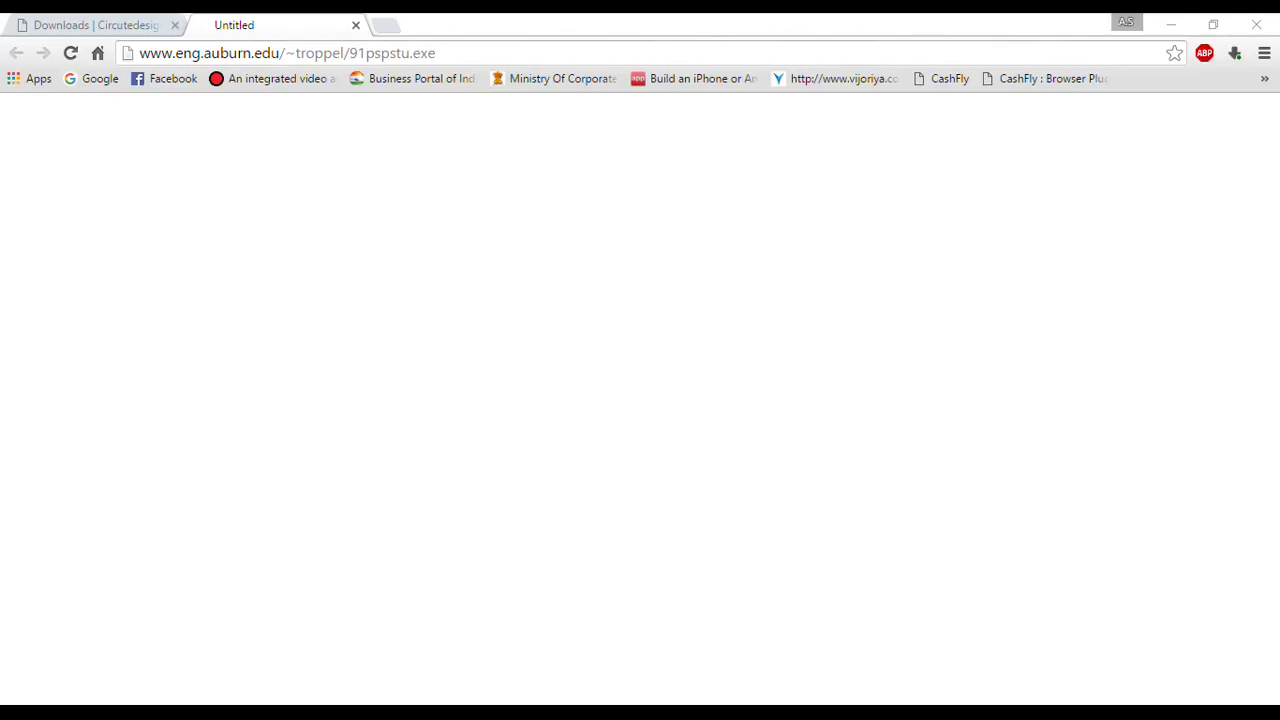
Step: Launch the recently added PSpice Stimulus Editor Student, create a new blank stimulus file, and close the editor
key(super)
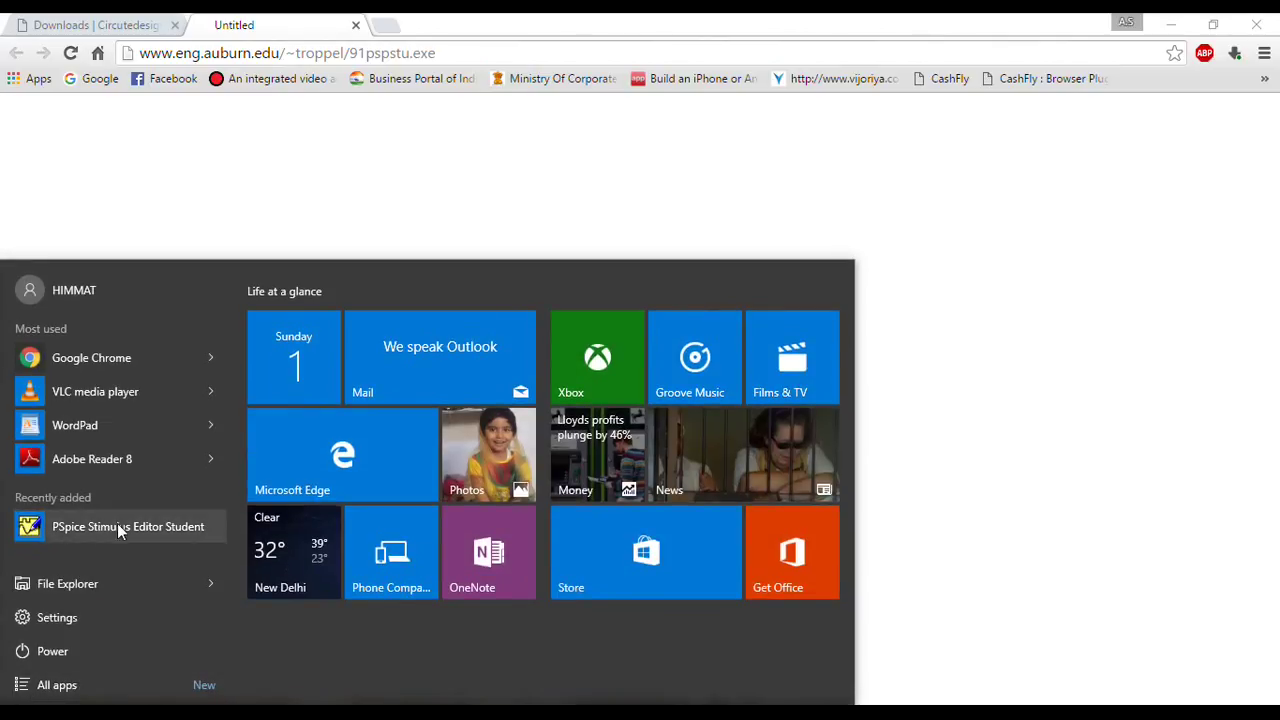
click(59, 539)
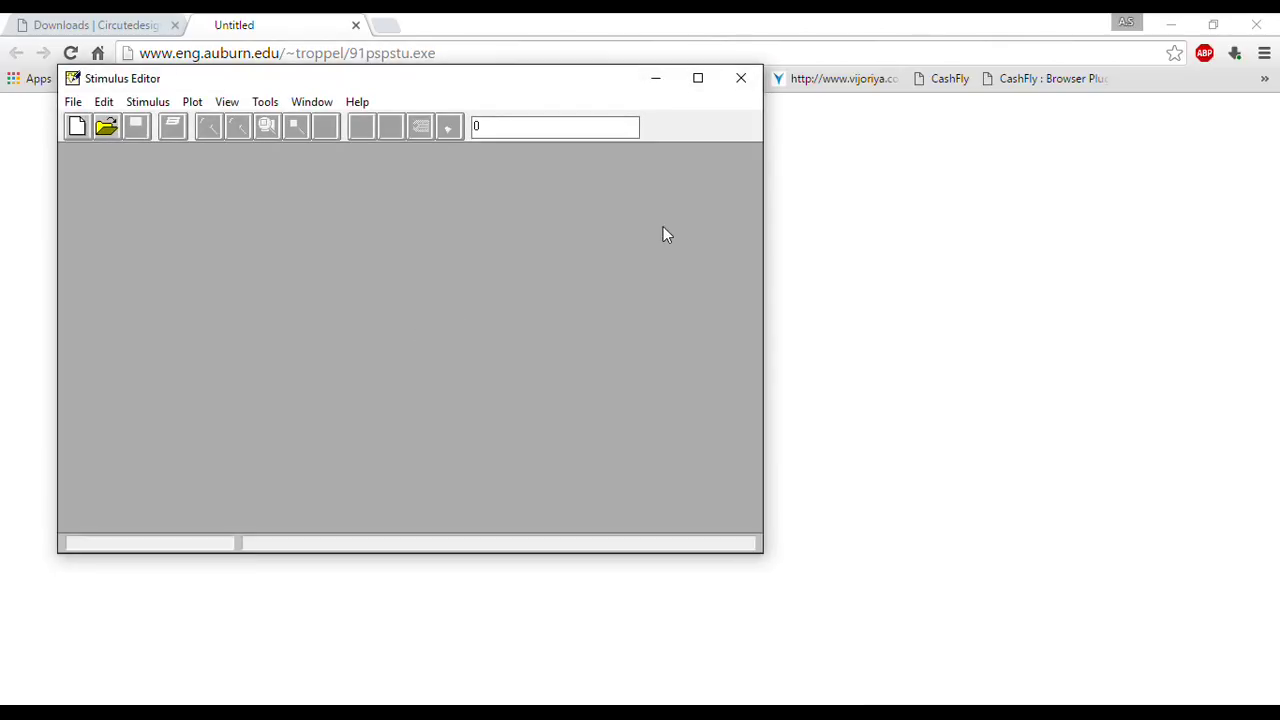
click(78, 128)
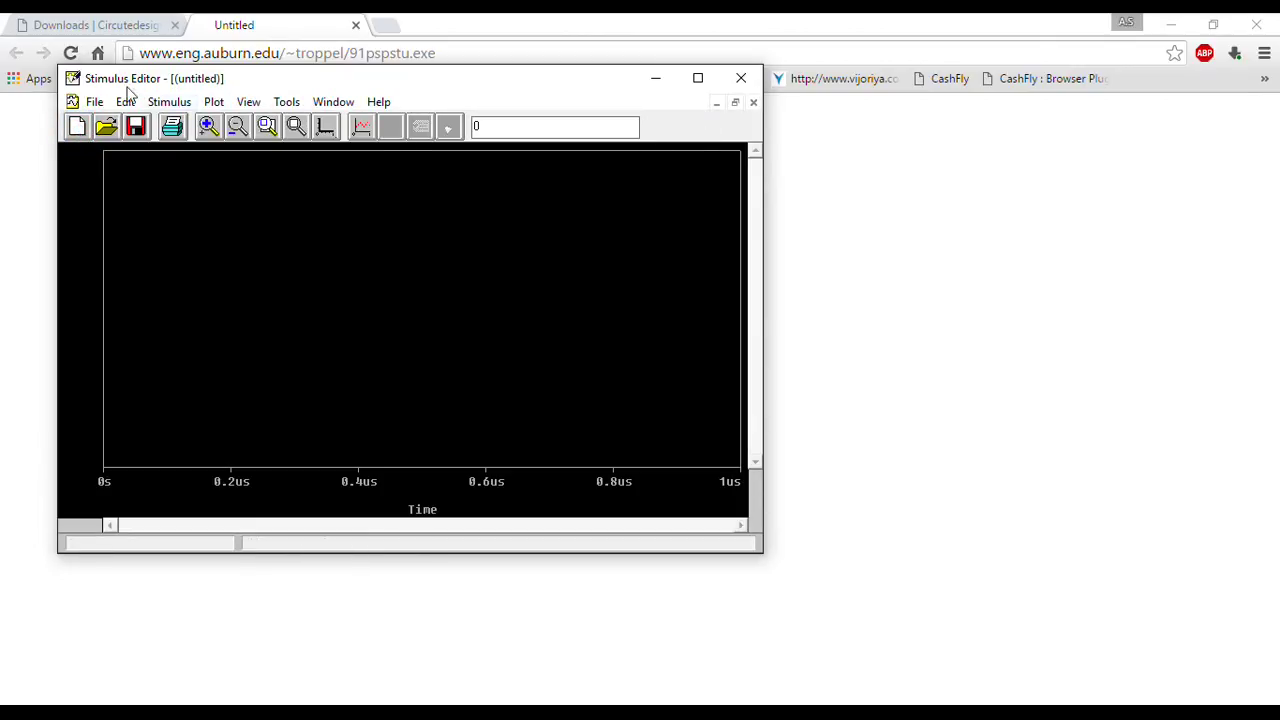
click(741, 78)
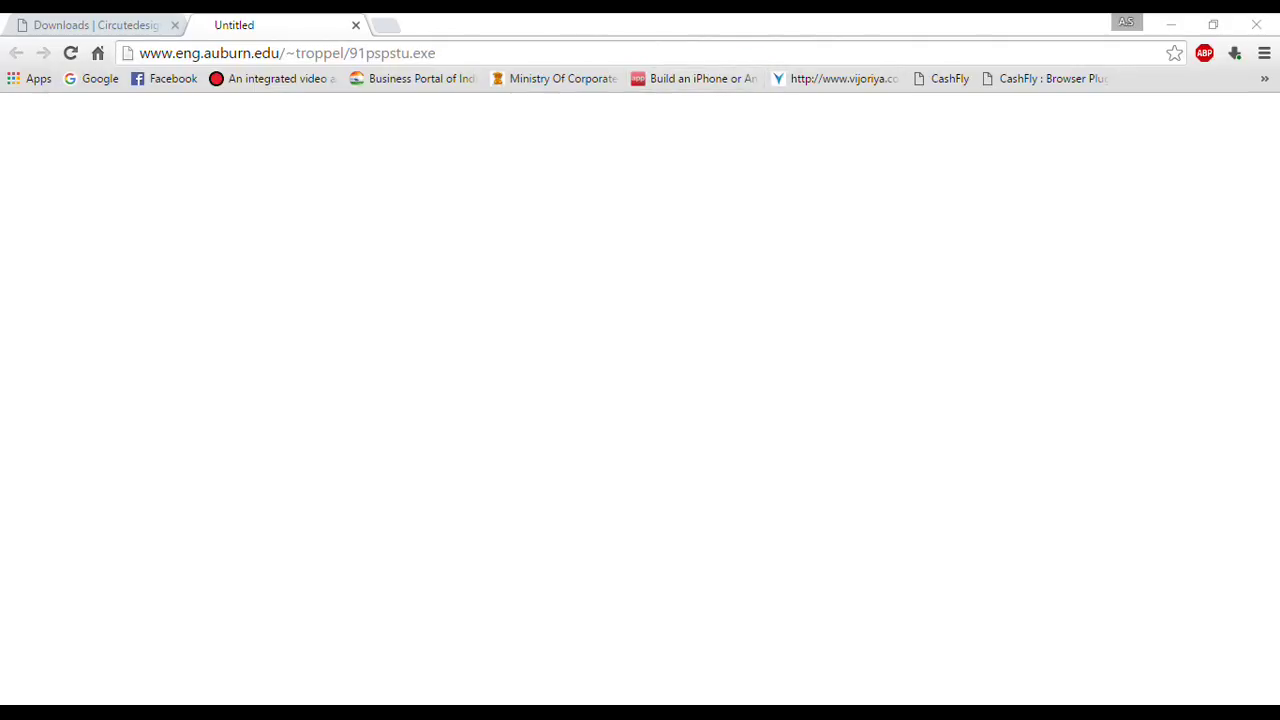
key(super)
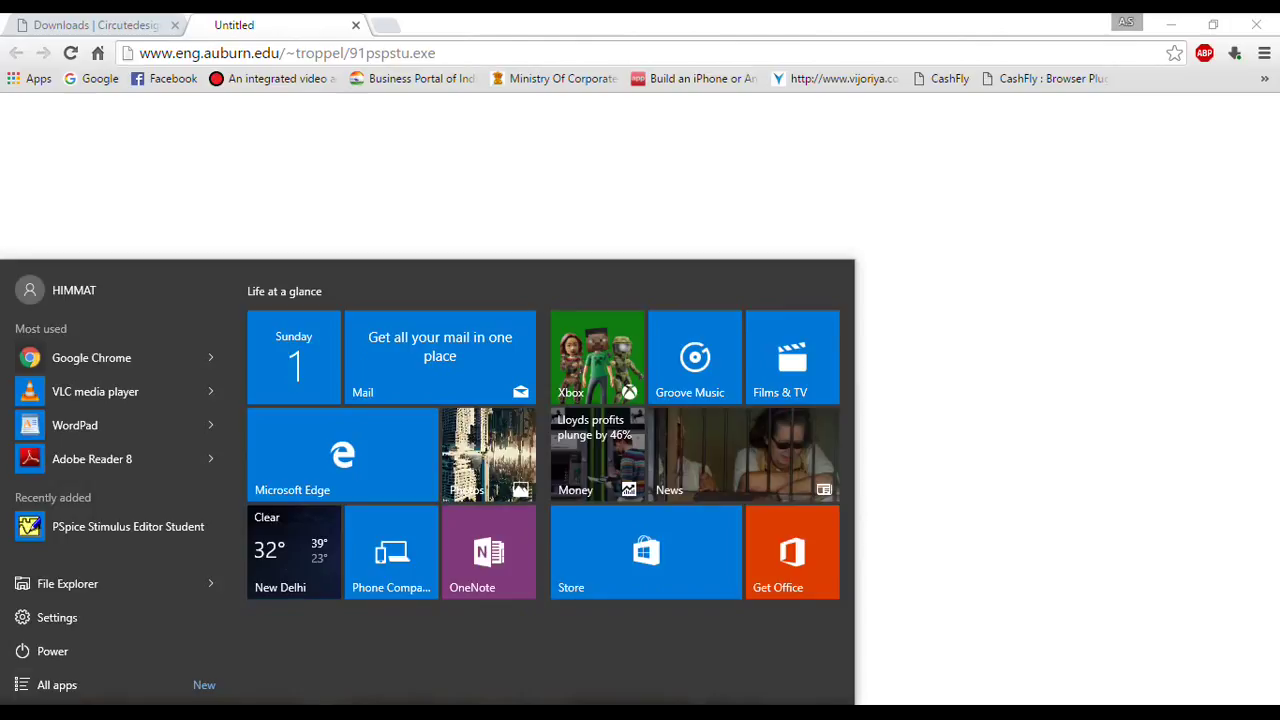
click(55, 688)
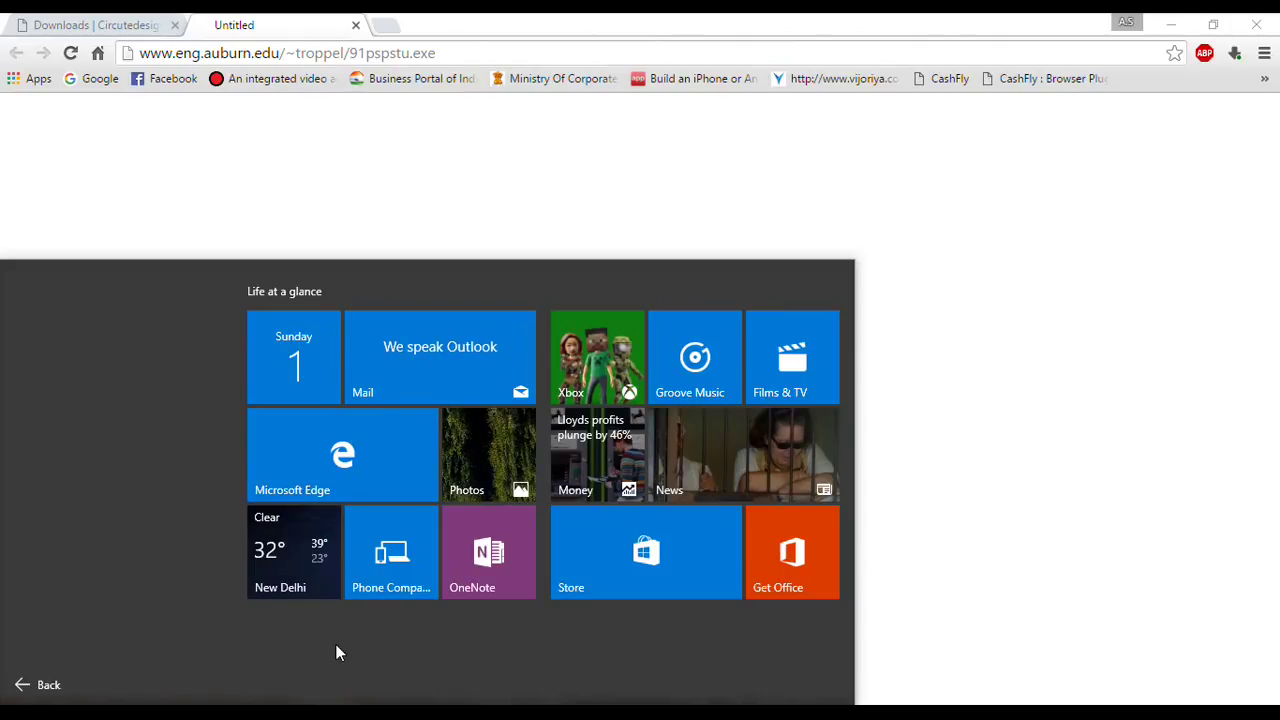
key(Escape)
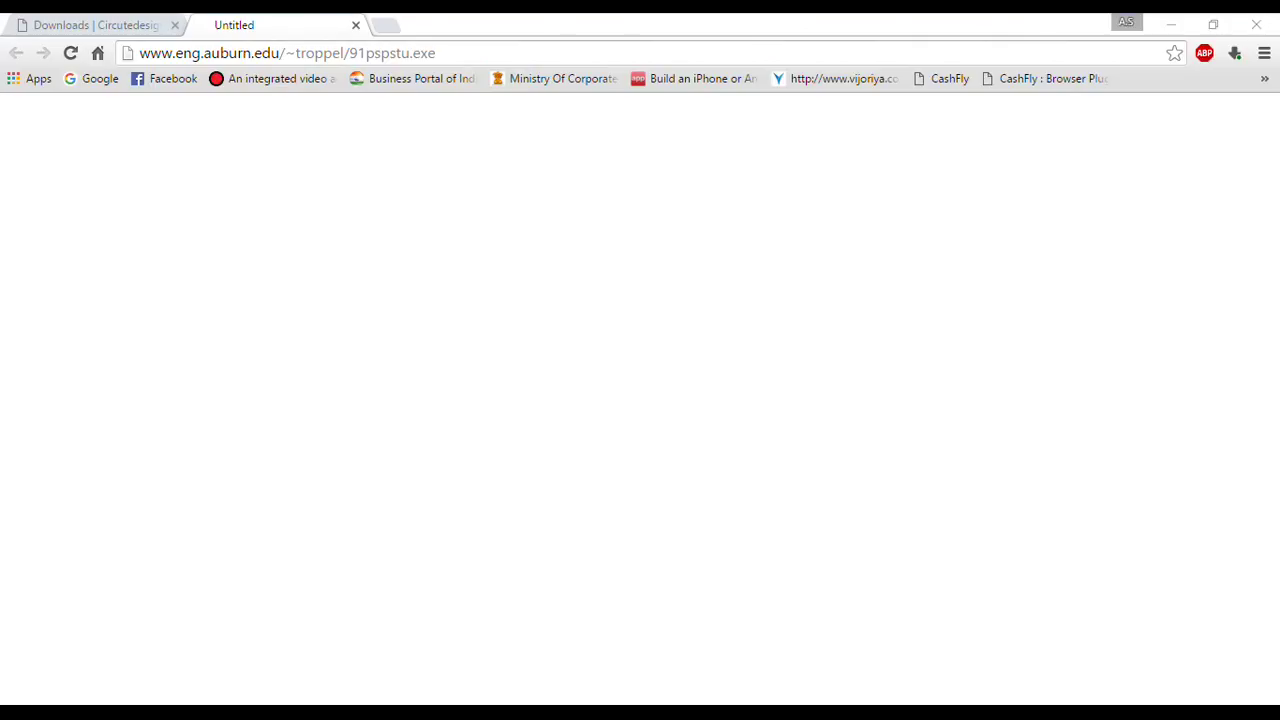
Step: Launch the recently added Schematics program from the list of all installed apps
key(super)
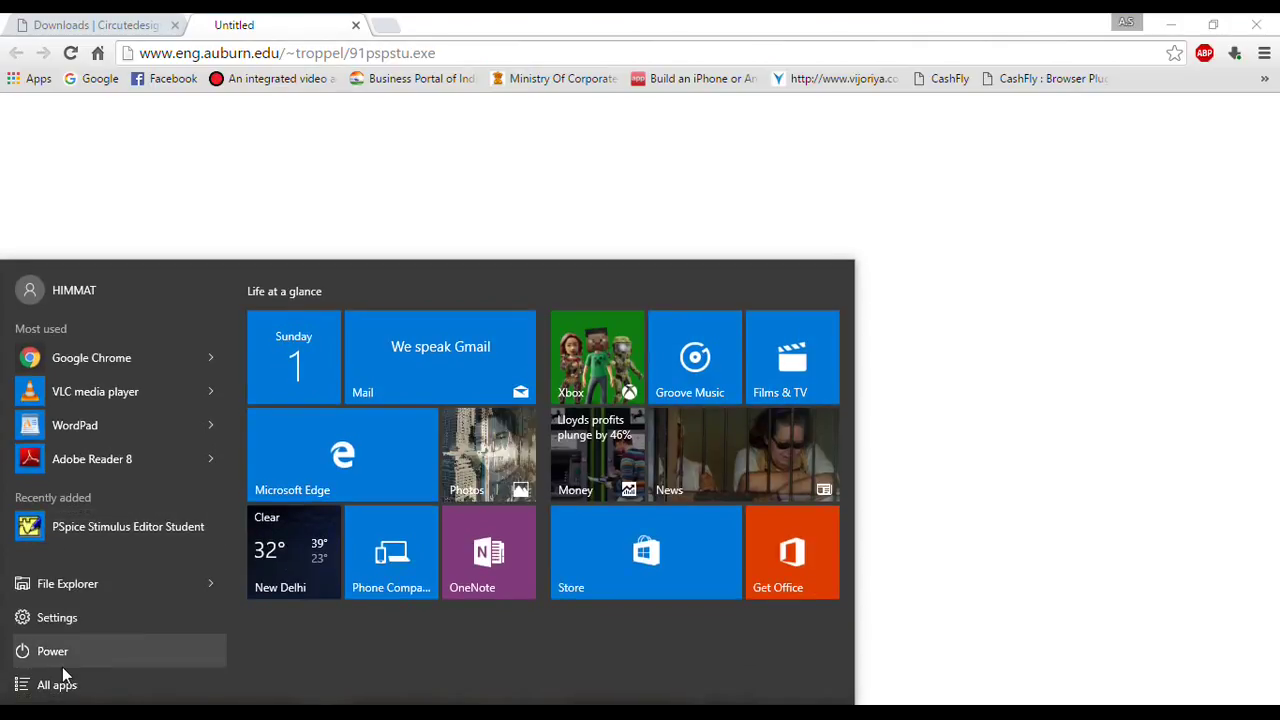
click(66, 684)
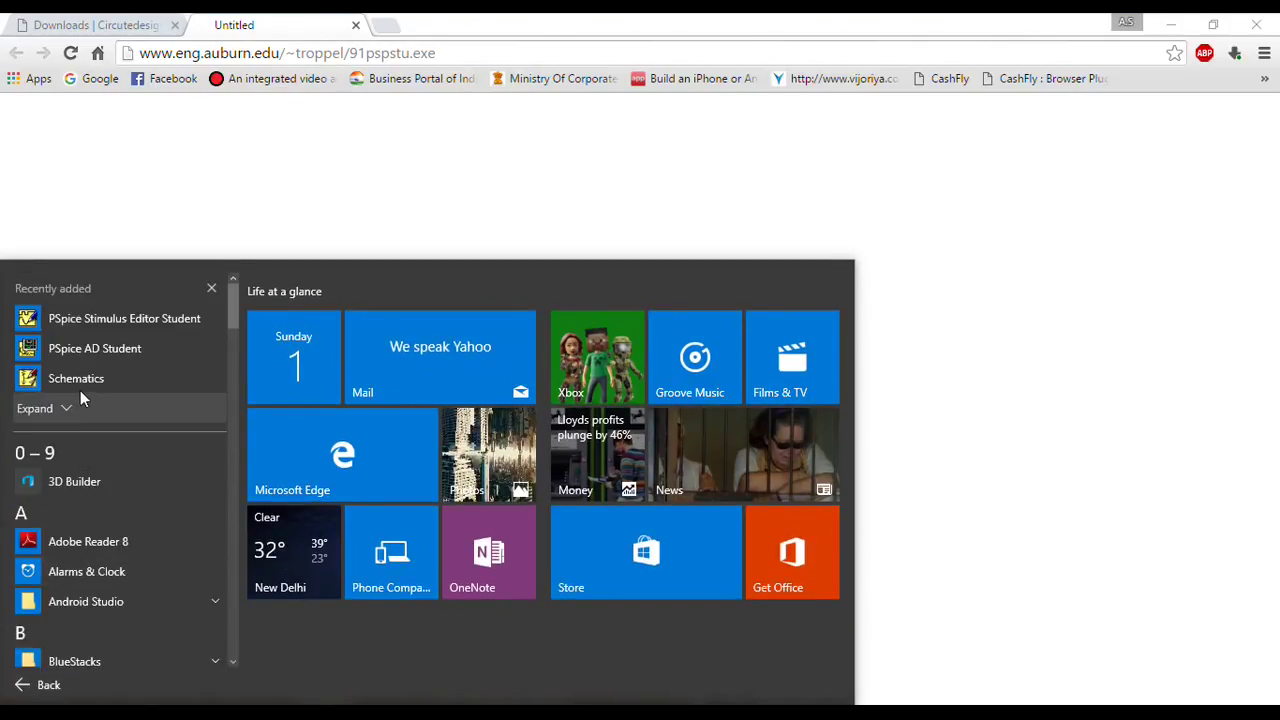
click(79, 383)
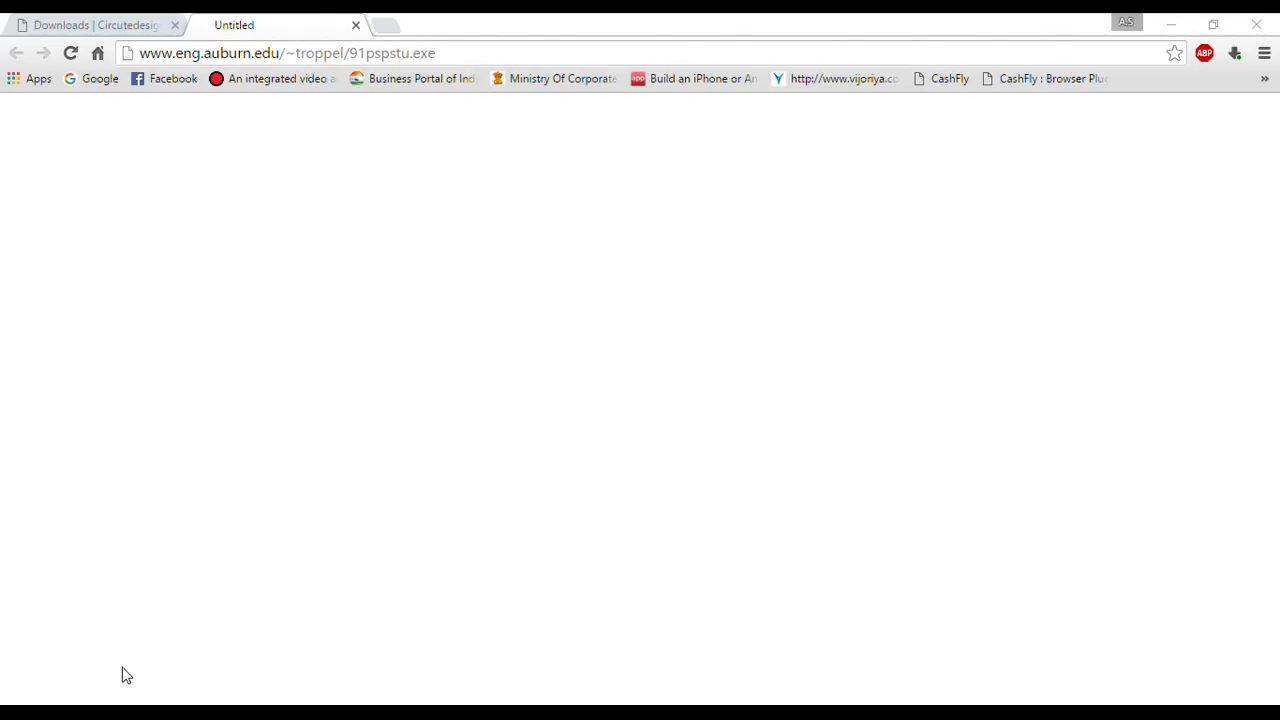
Step: Switch to Windows Defender, turn real-time protection back on, and close the Settings and Defender windows
click(118, 701)
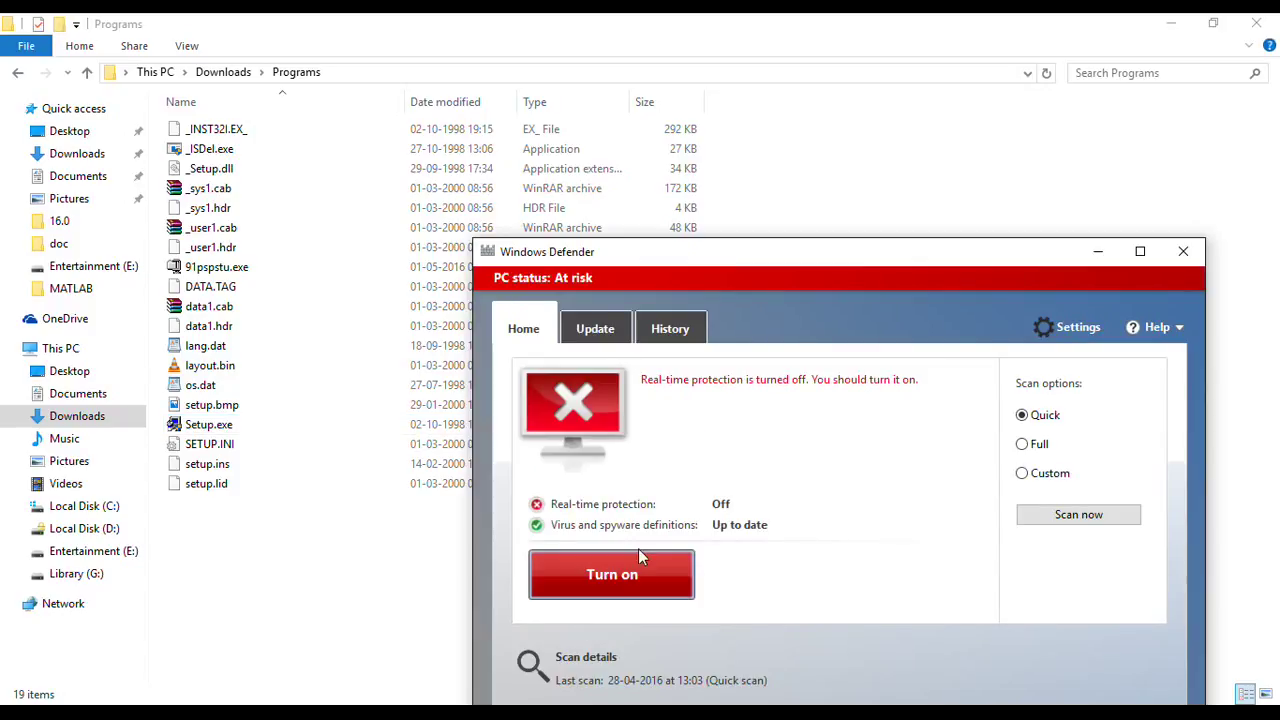
click(641, 585)
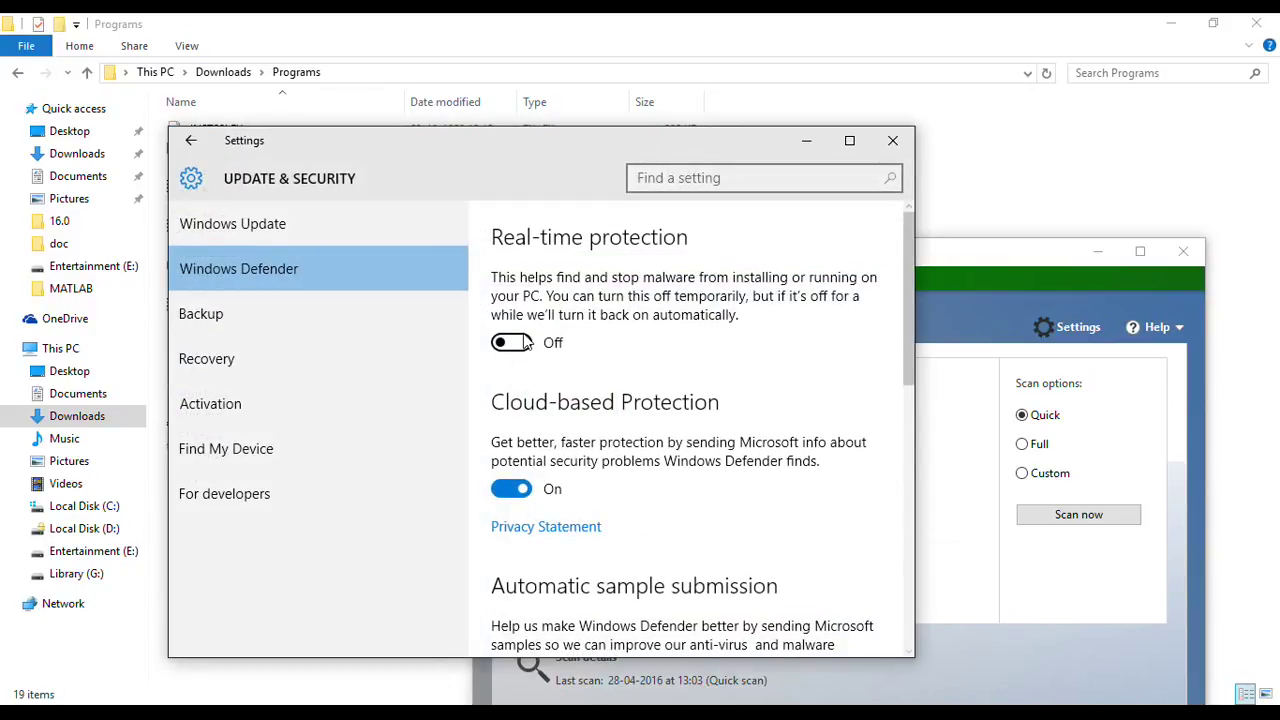
click(516, 344)
click(682, 290)
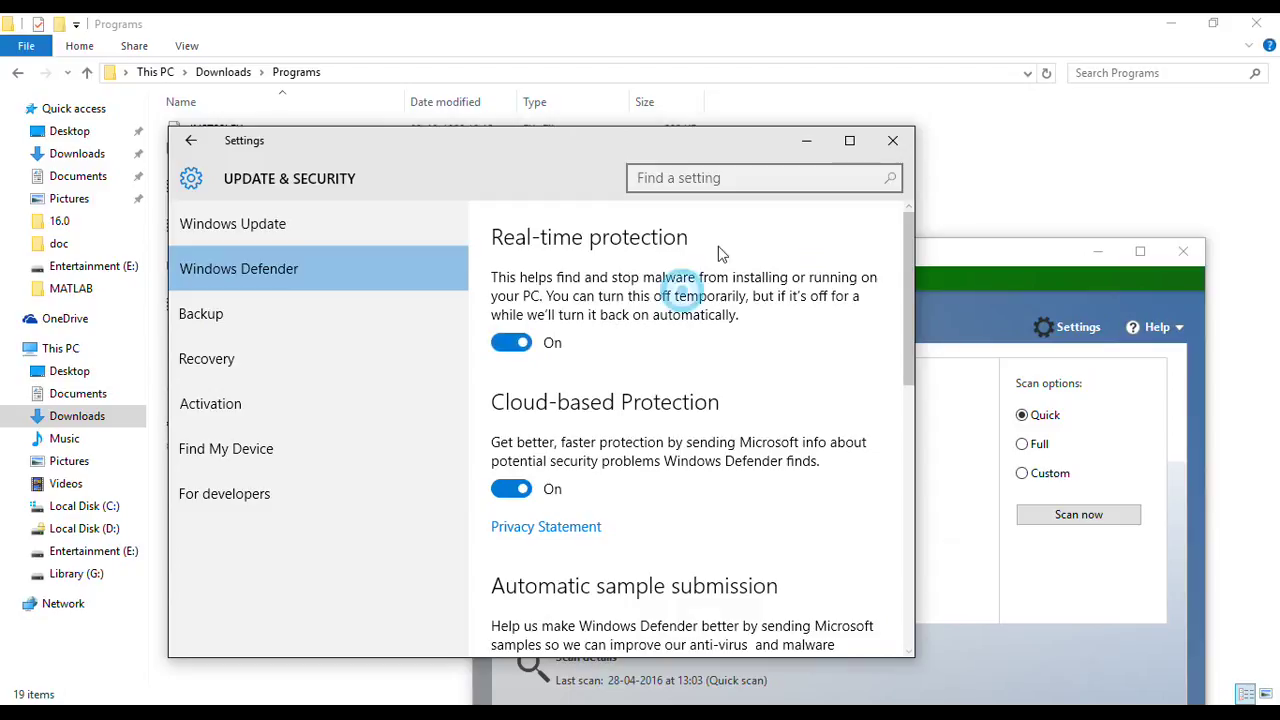
click(887, 144)
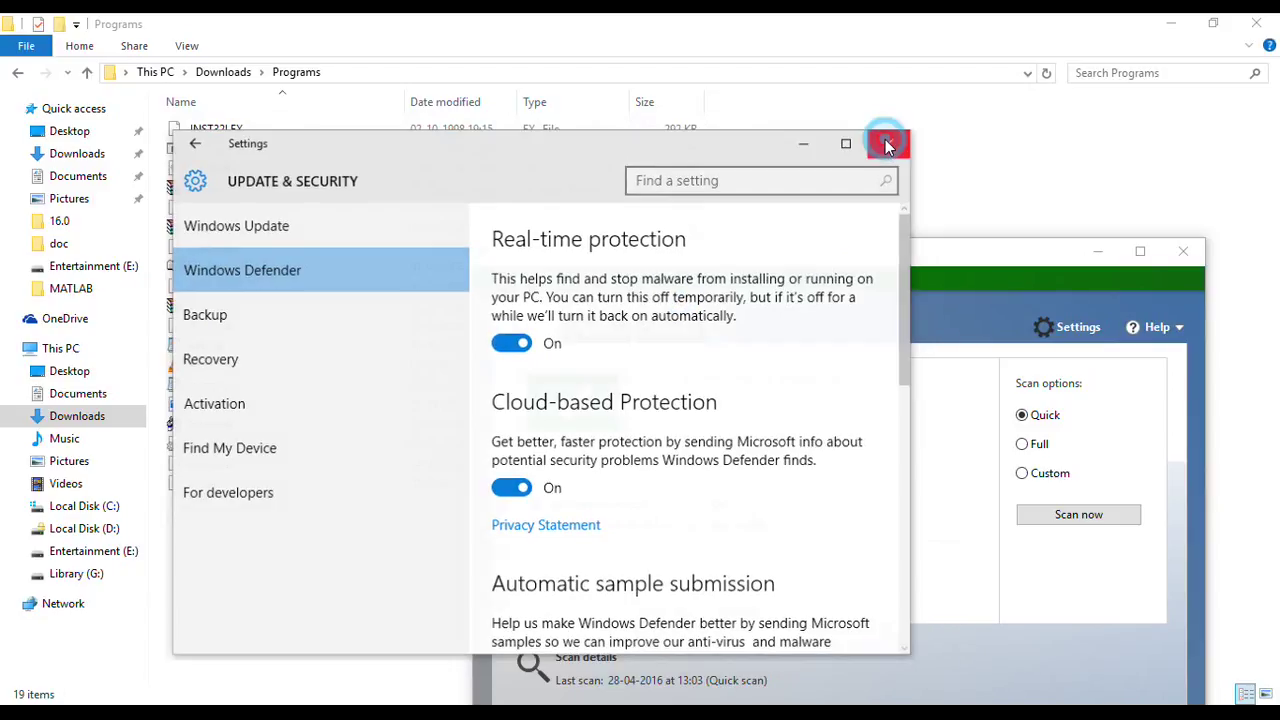
click(1181, 251)
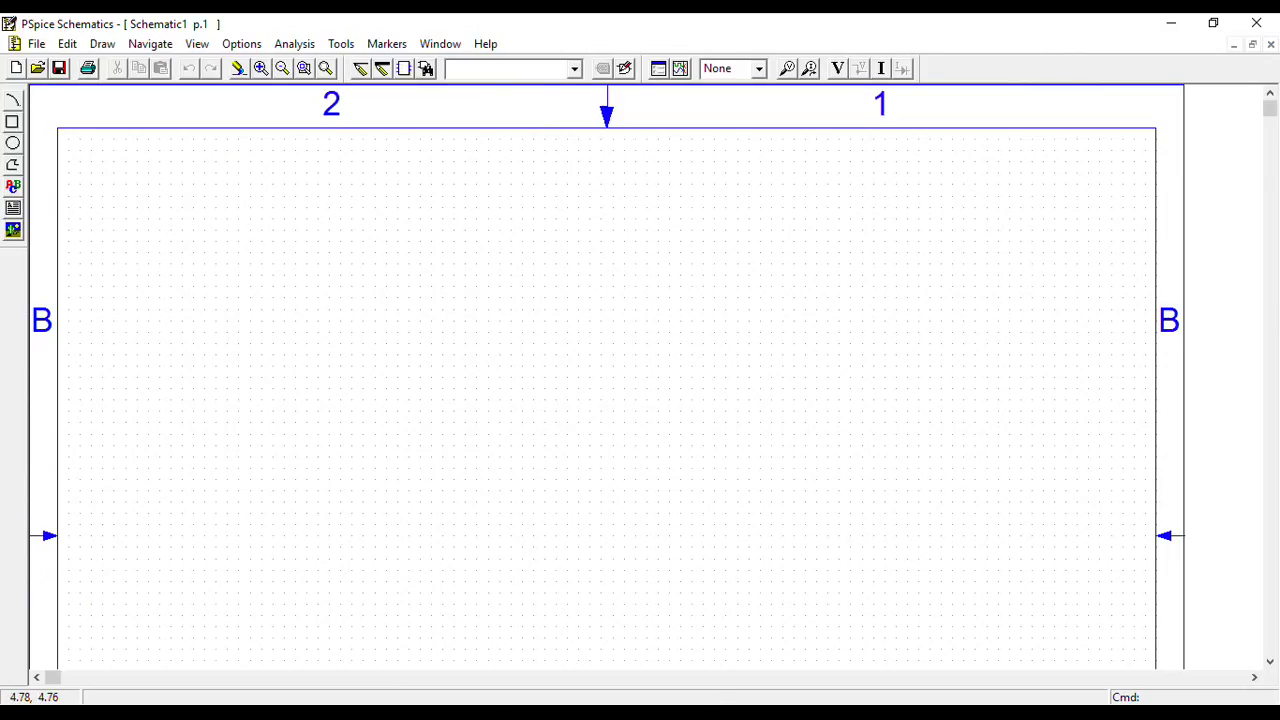
Step: Create a new blank schematic in PSpice Schematics
click(36, 45)
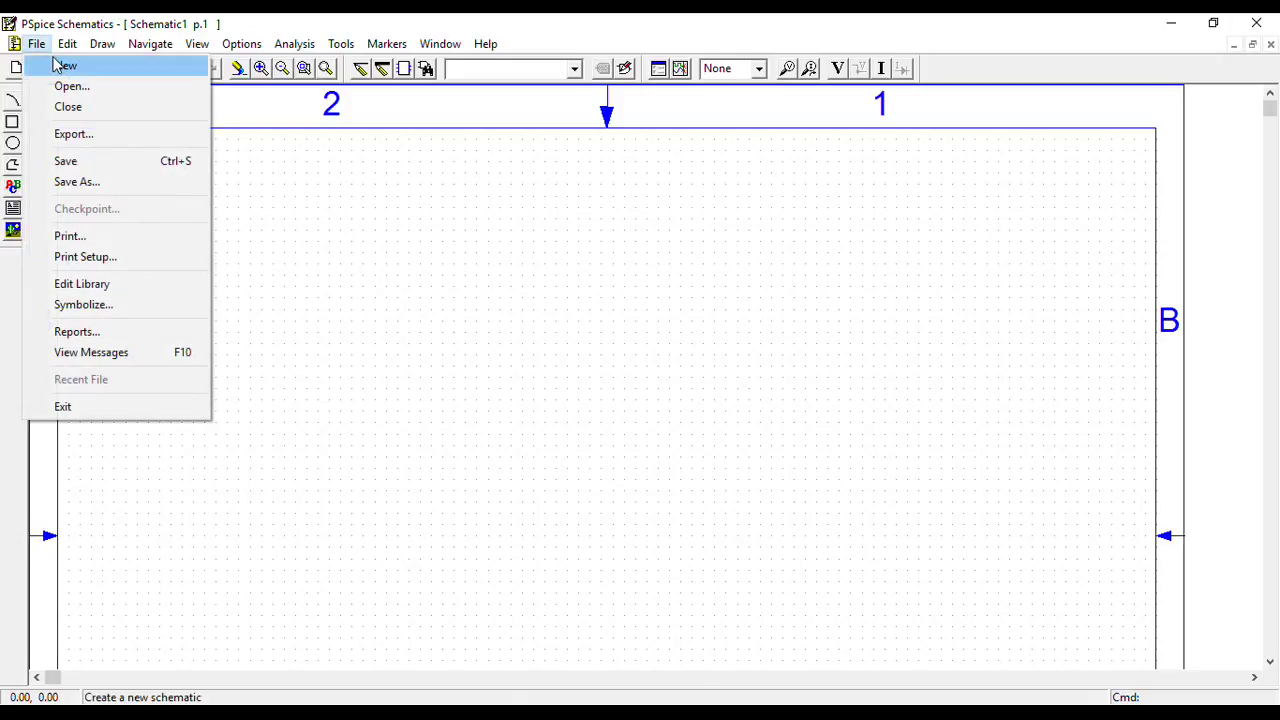
click(60, 66)
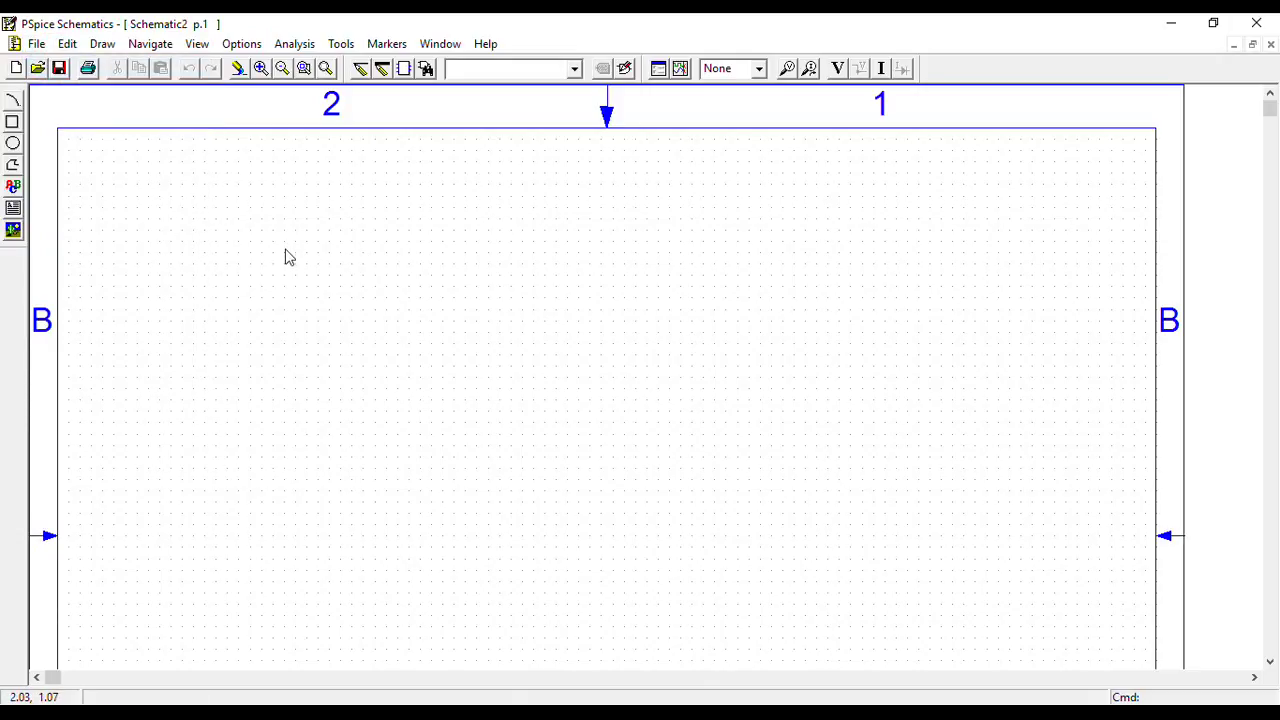
click(244, 45)
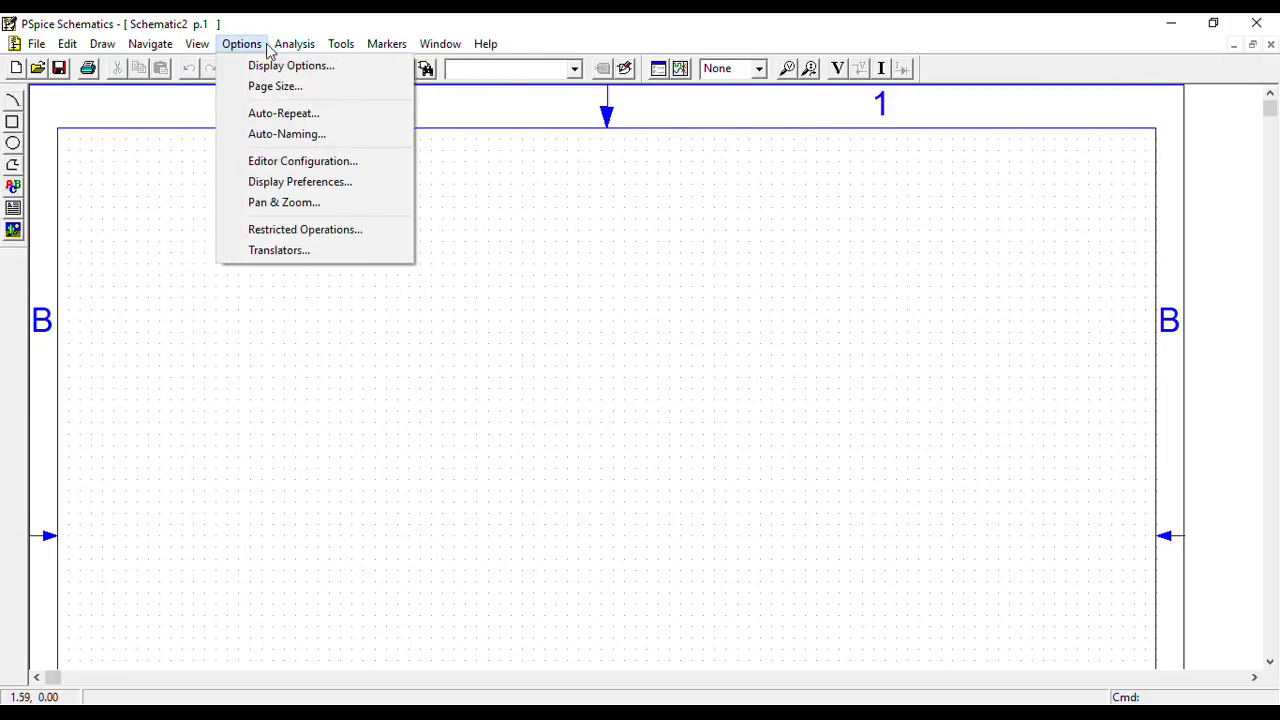
mouse_move(337, 50)
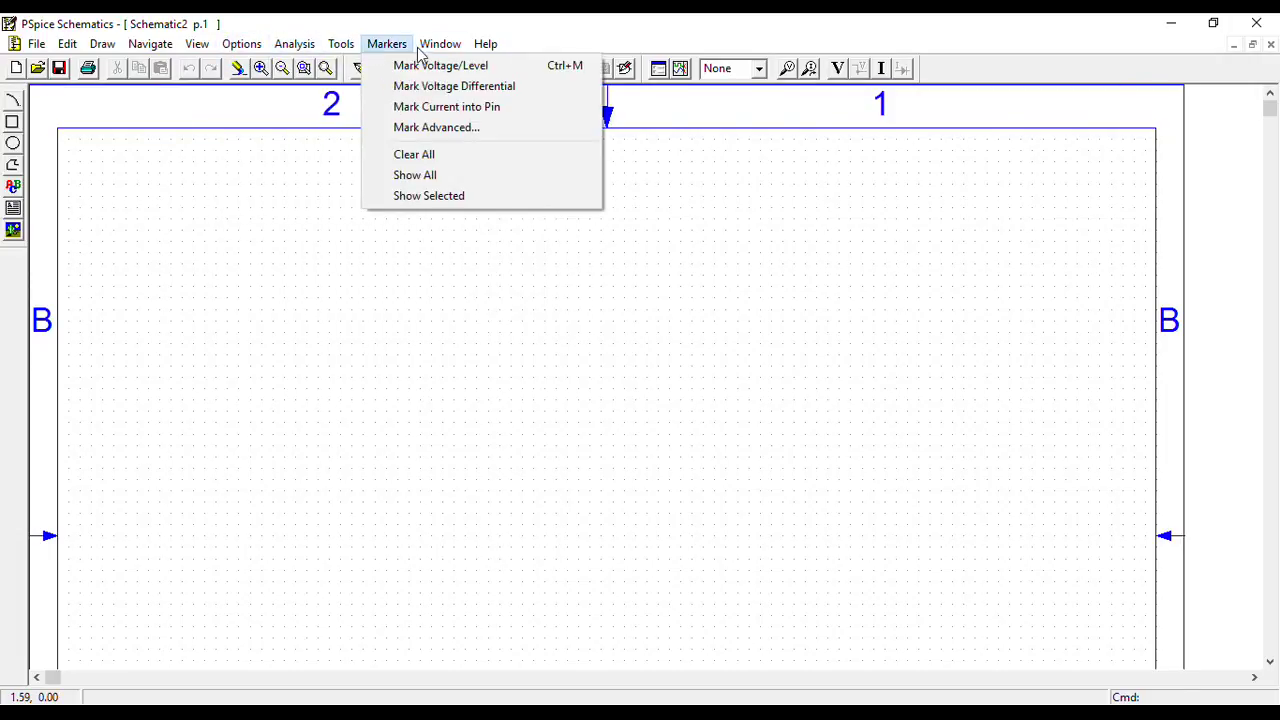
mouse_move(458, 50)
mouse_move(171, 50)
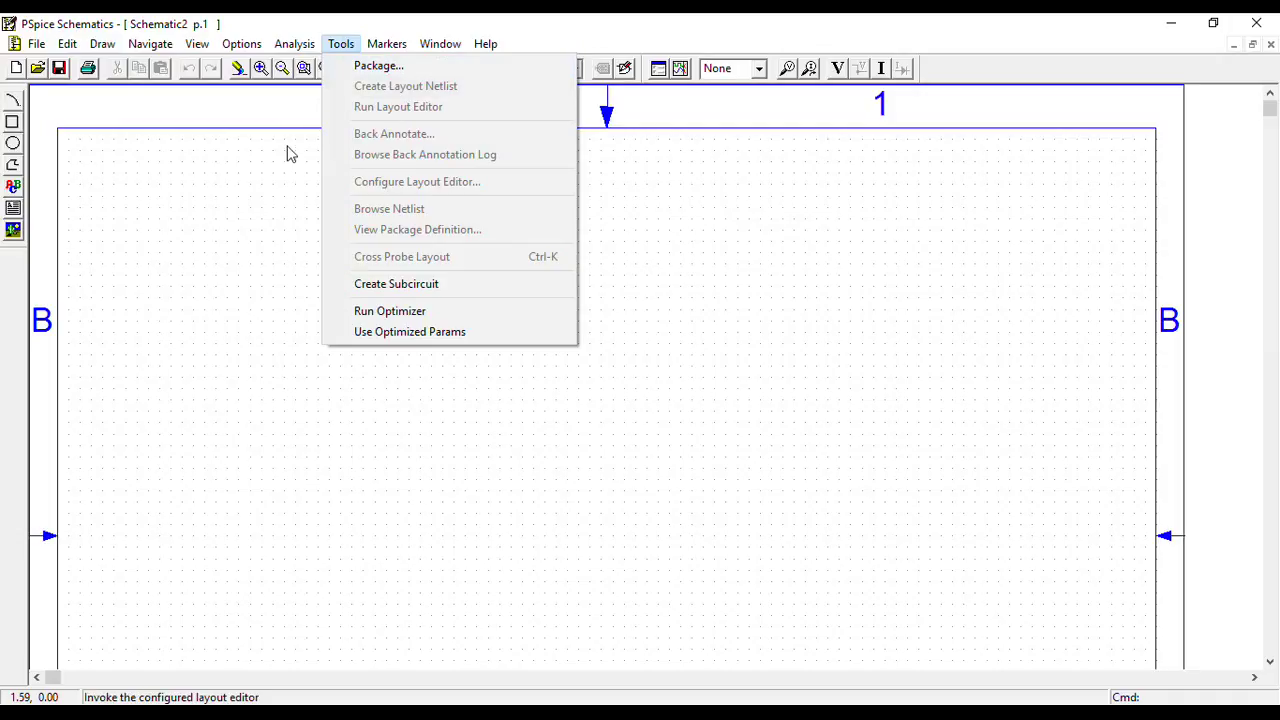
click(291, 114)
Step: Open the part browser and try to place a part named "opo7" on the sheet
click(426, 72)
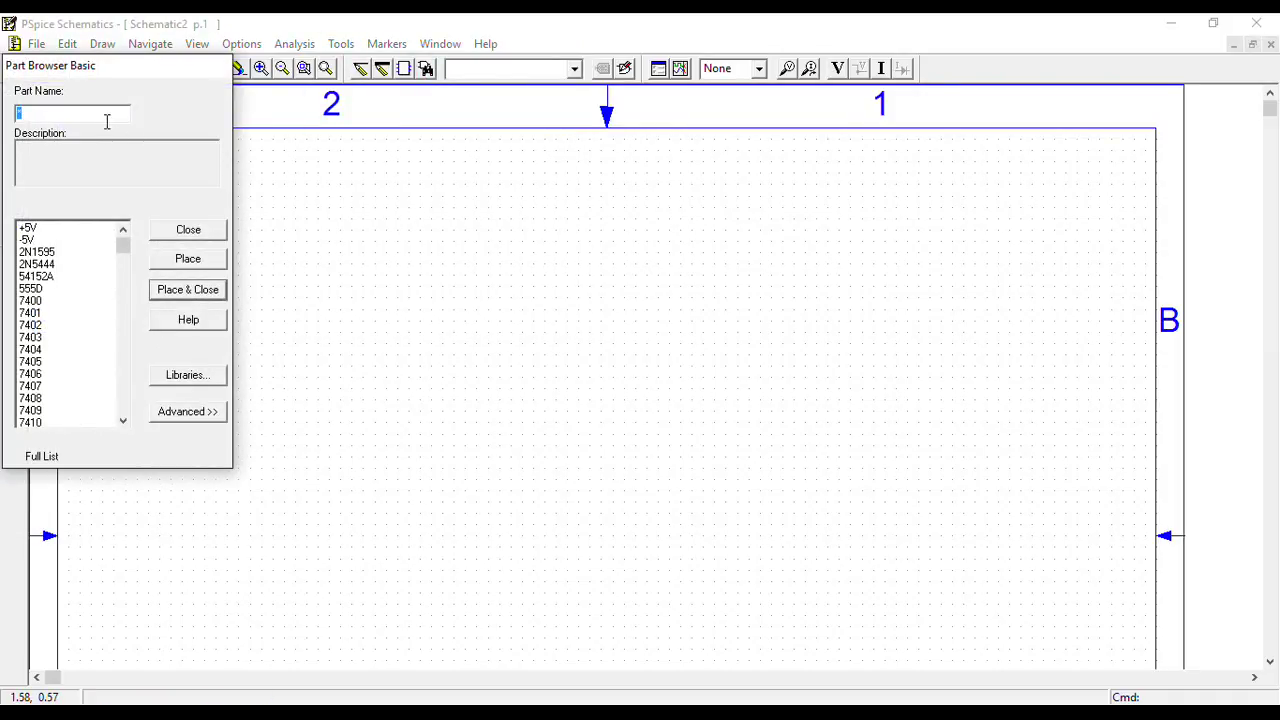
text(opo7)
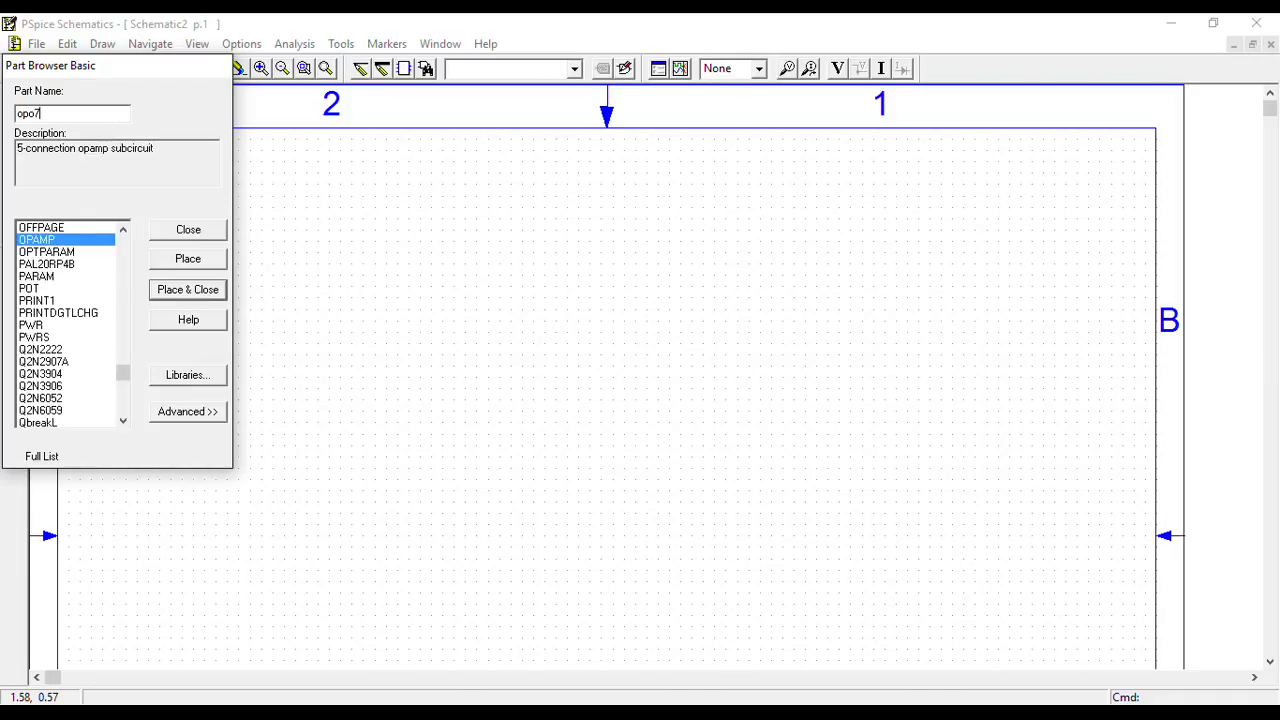
click(185, 296)
click(675, 416)
Step: Choose the PWR part from the part list and place one in the upper middle of the sheet
click(58, 278)
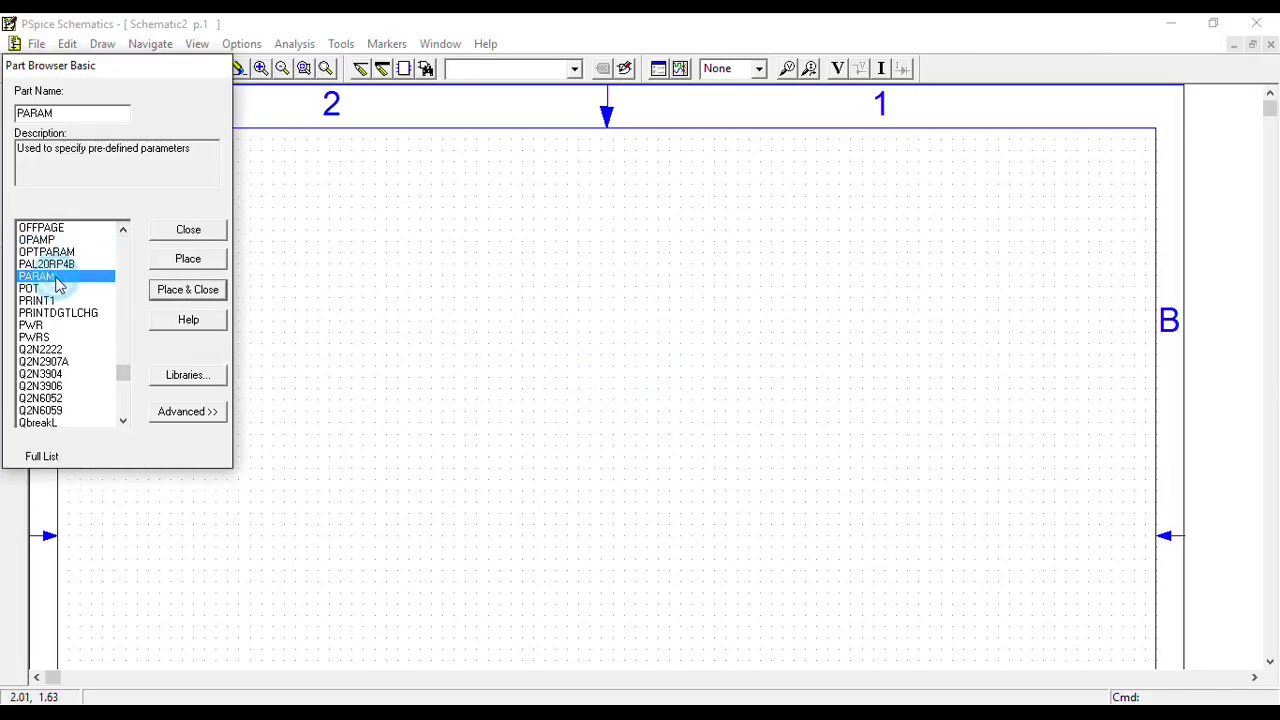
click(36, 325)
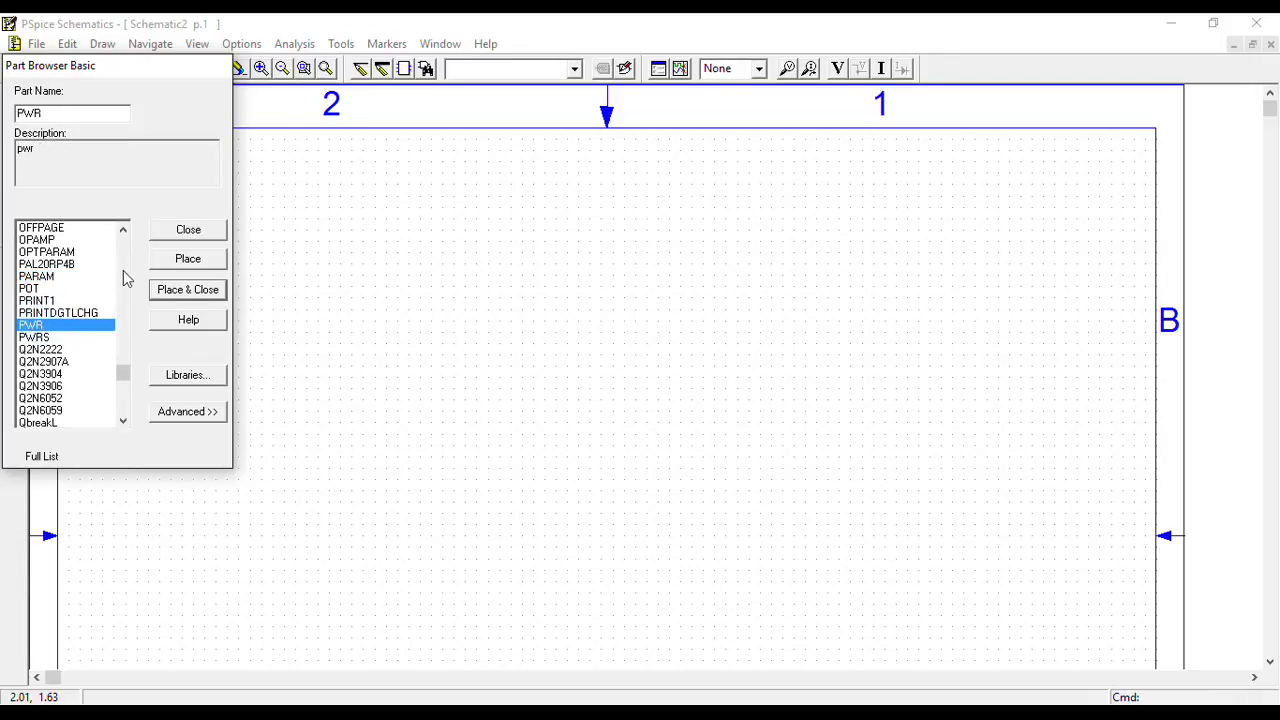
click(180, 259)
click(455, 321)
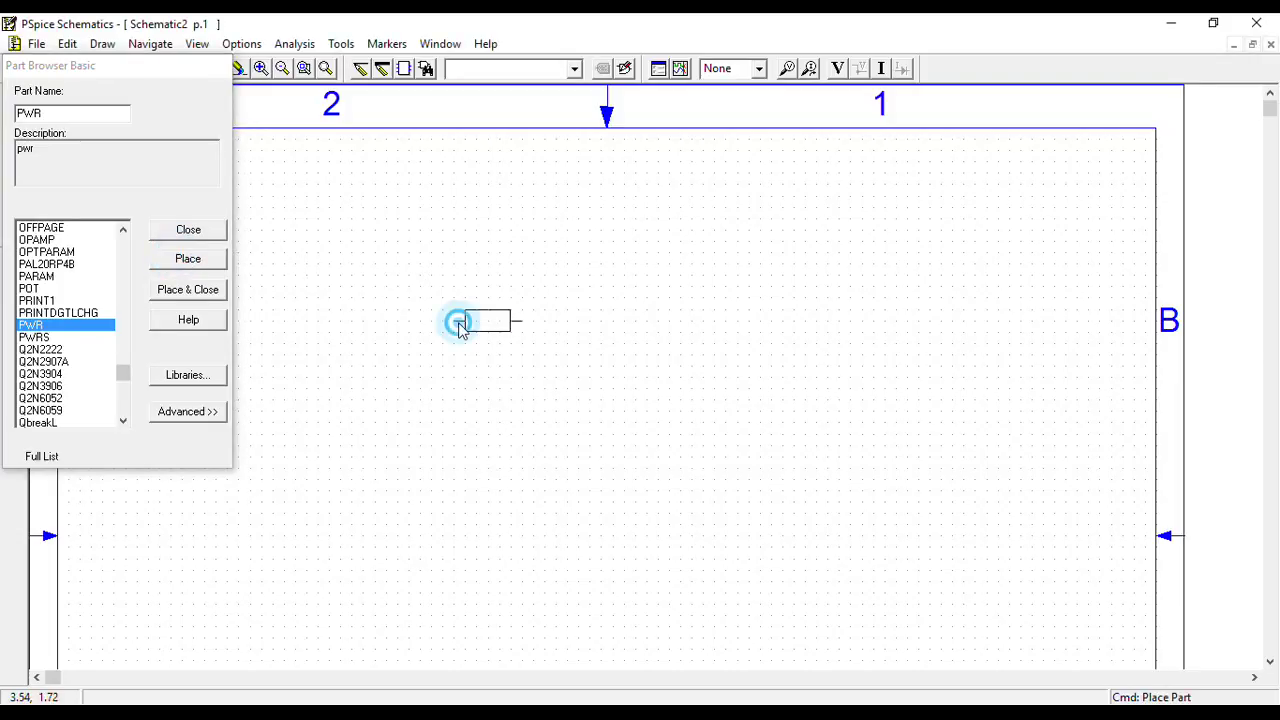
Step: Search the parts for "op07", choose OPAMP instead, place one to the right of the PWR block, and end its placement
click(54, 113)
key(BackSpace)
key(BackSpace)
key(BackSpace)
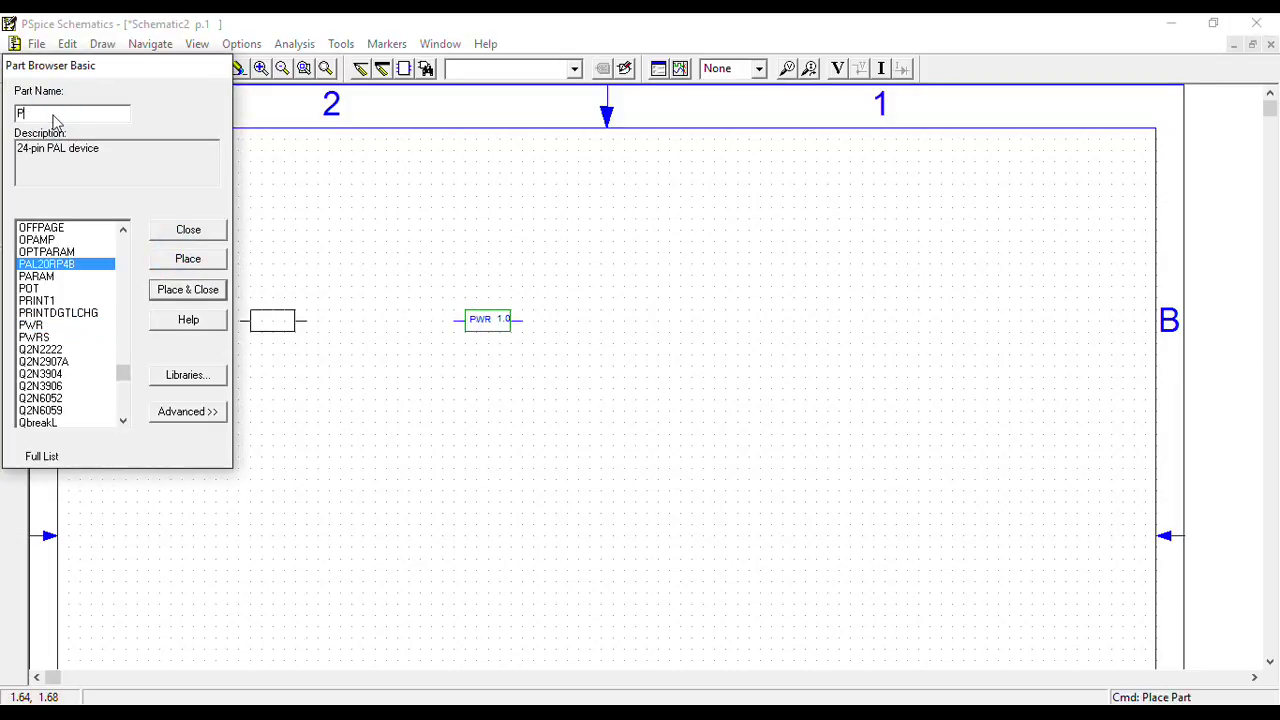
text(op)
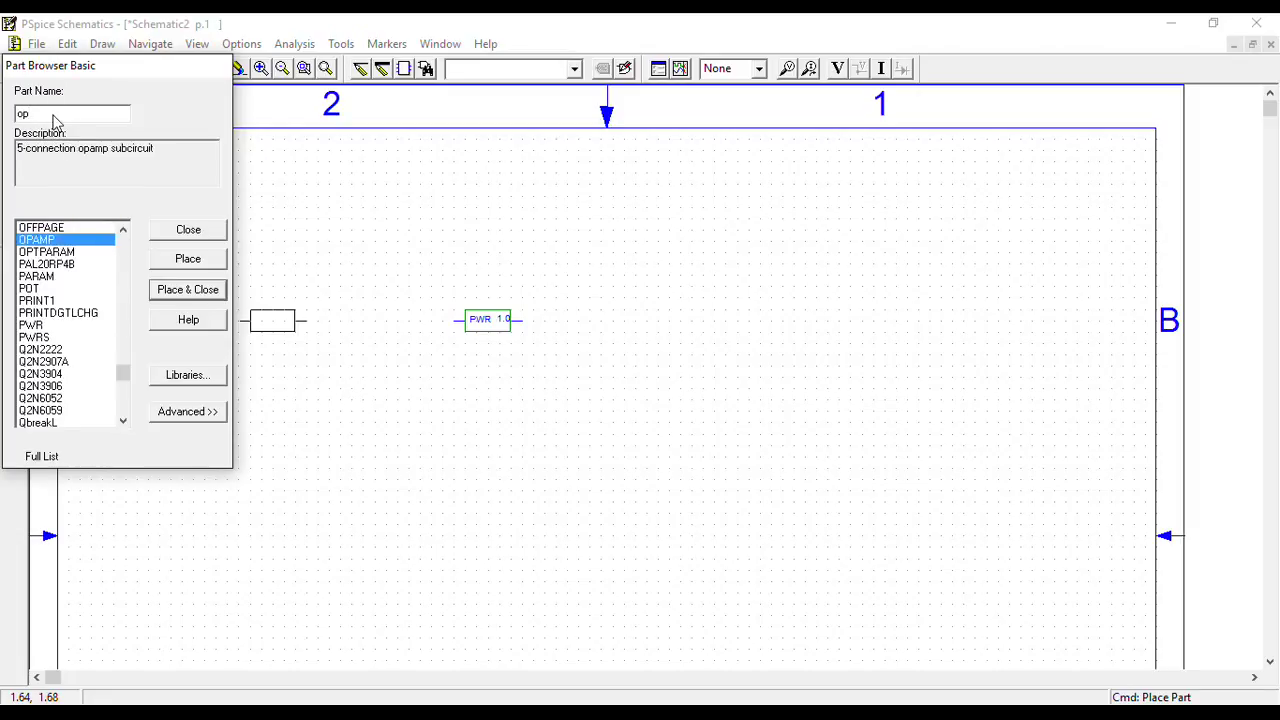
text(07)
click(50, 229)
click(58, 243)
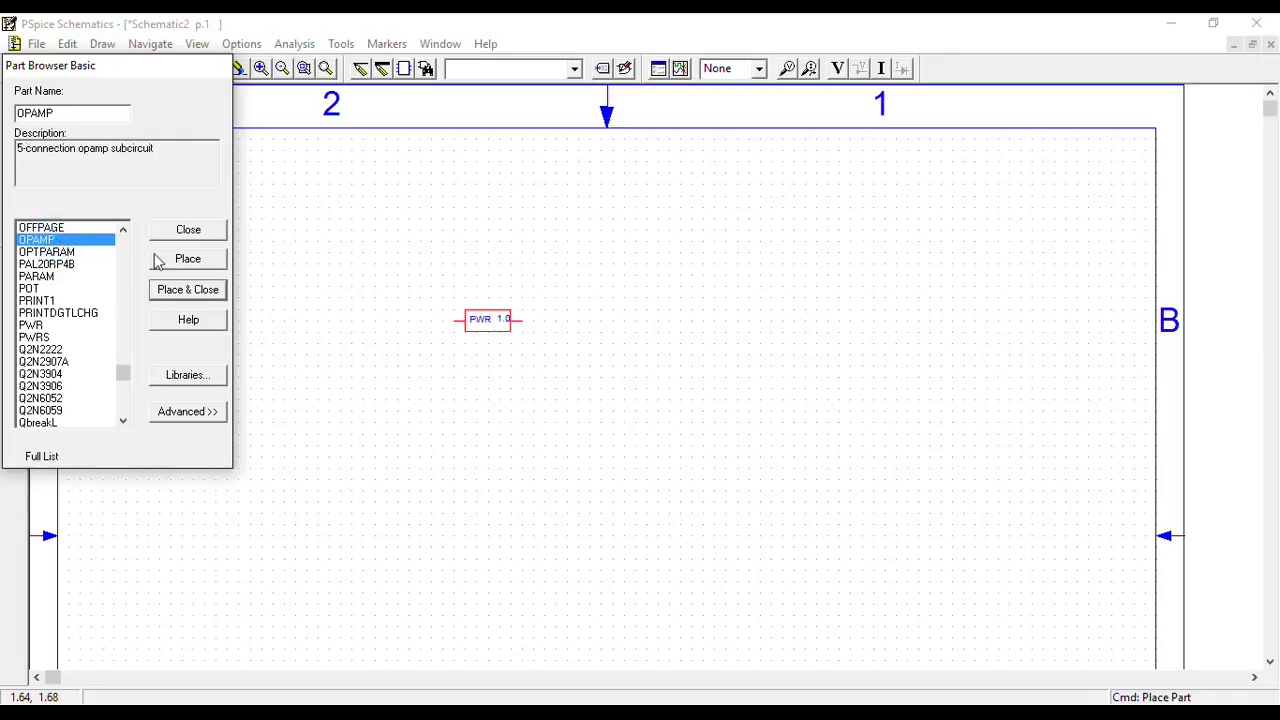
click(187, 258)
click(650, 323)
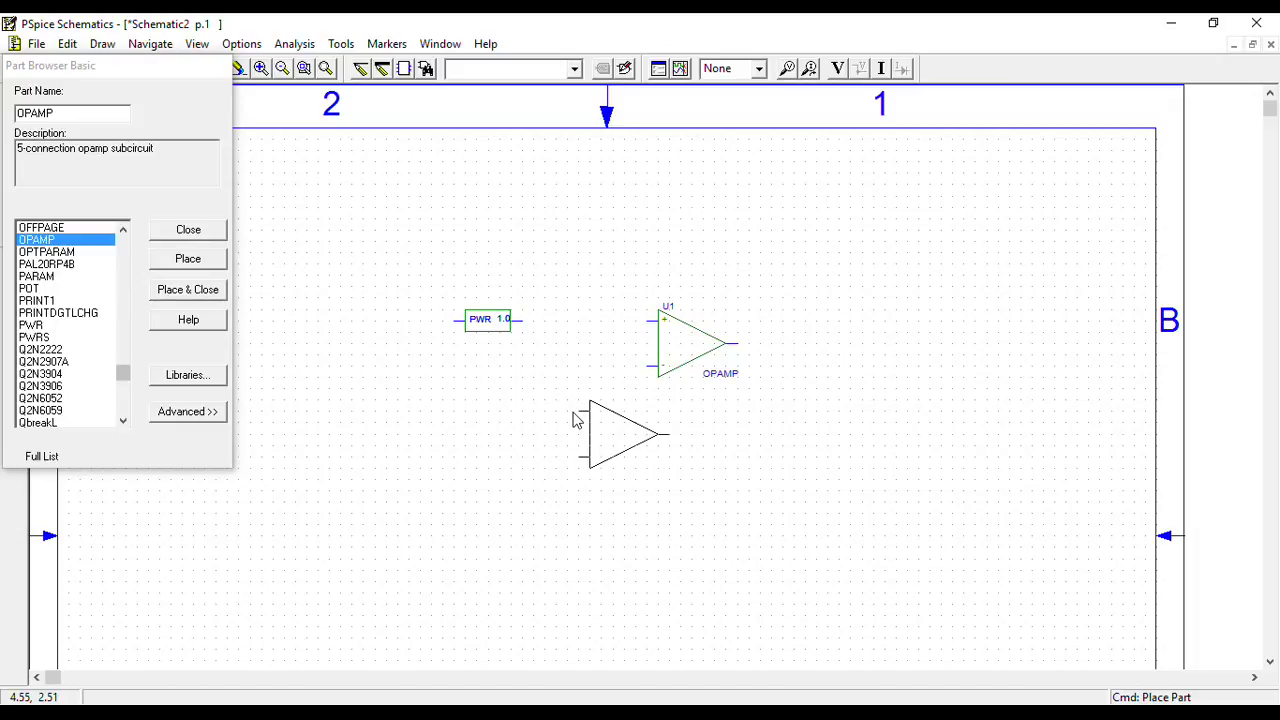
right_click(597, 420)
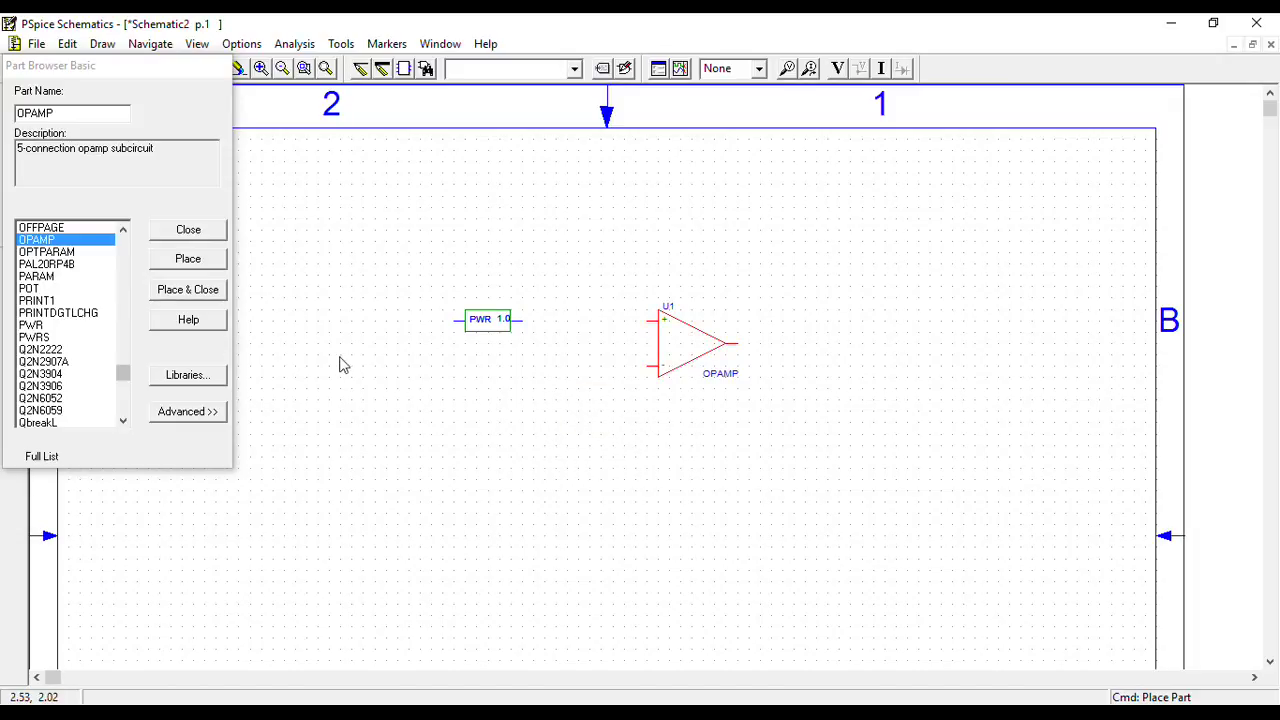
Step: Find the analog ground part with "gnd" and place GND_ANALOG below and between the PWR block and the op-amp
drag(69, 117, 4, 120)
text(gnd)
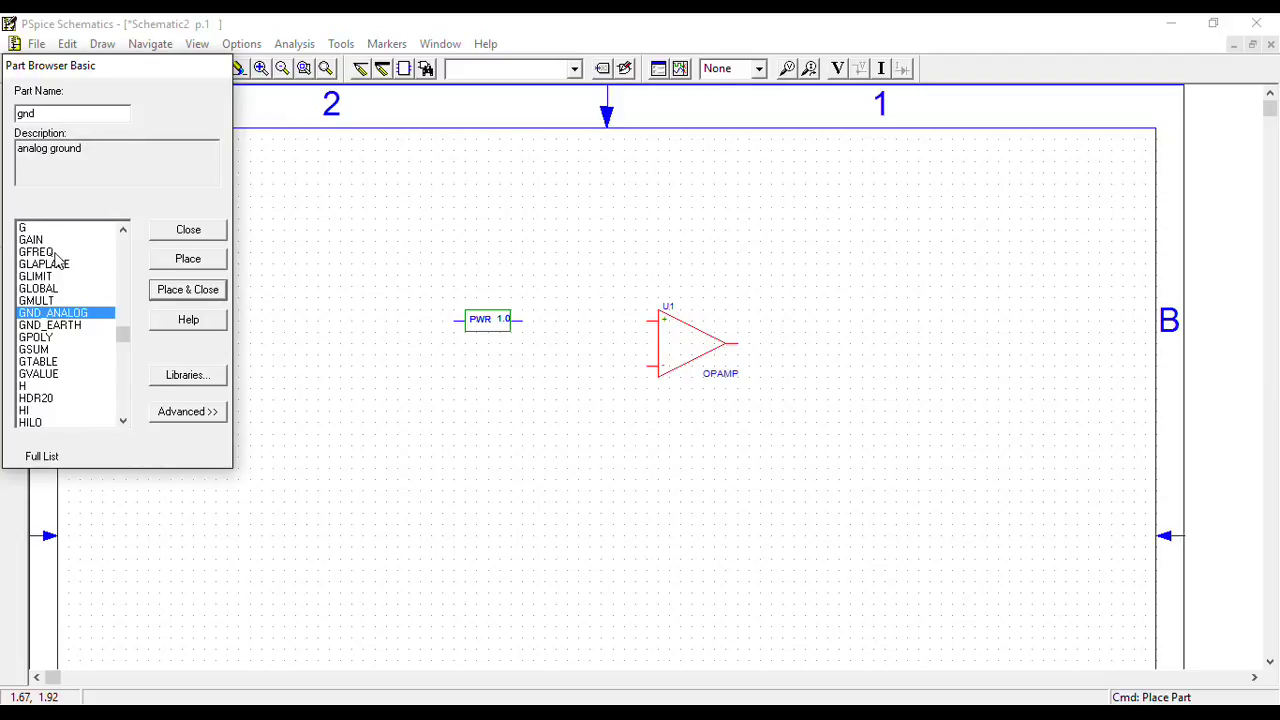
click(202, 260)
click(596, 394)
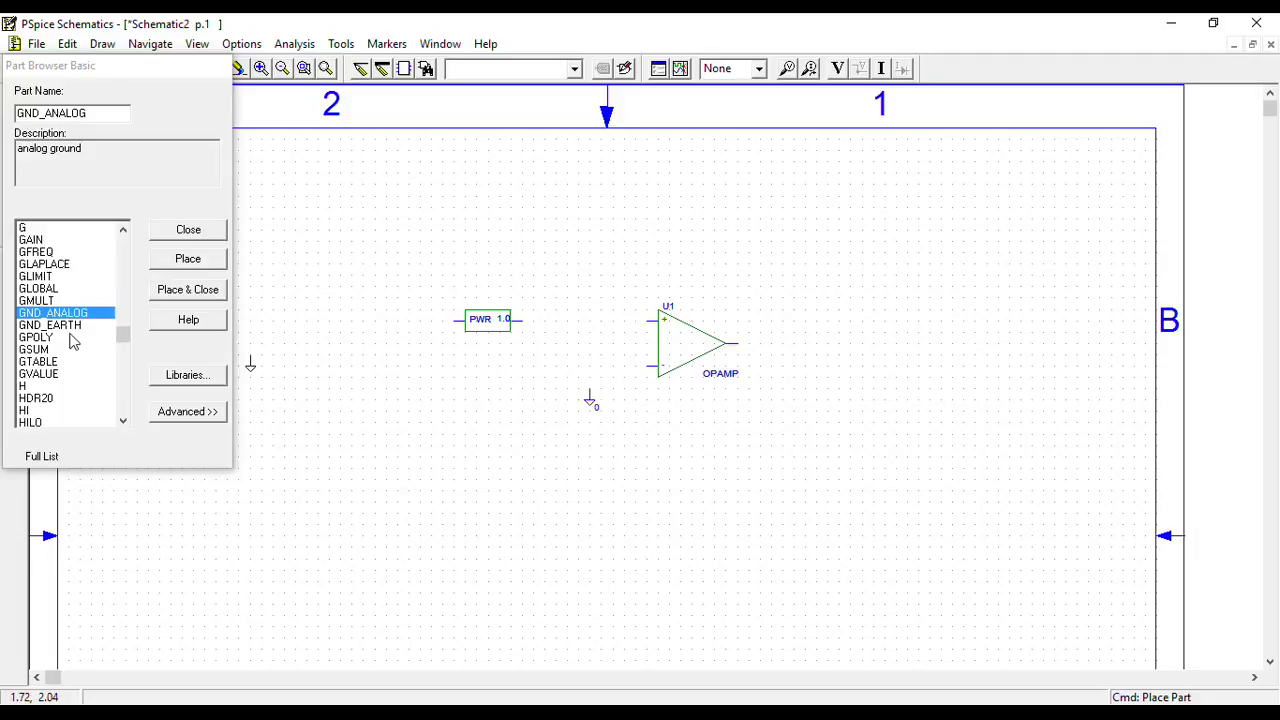